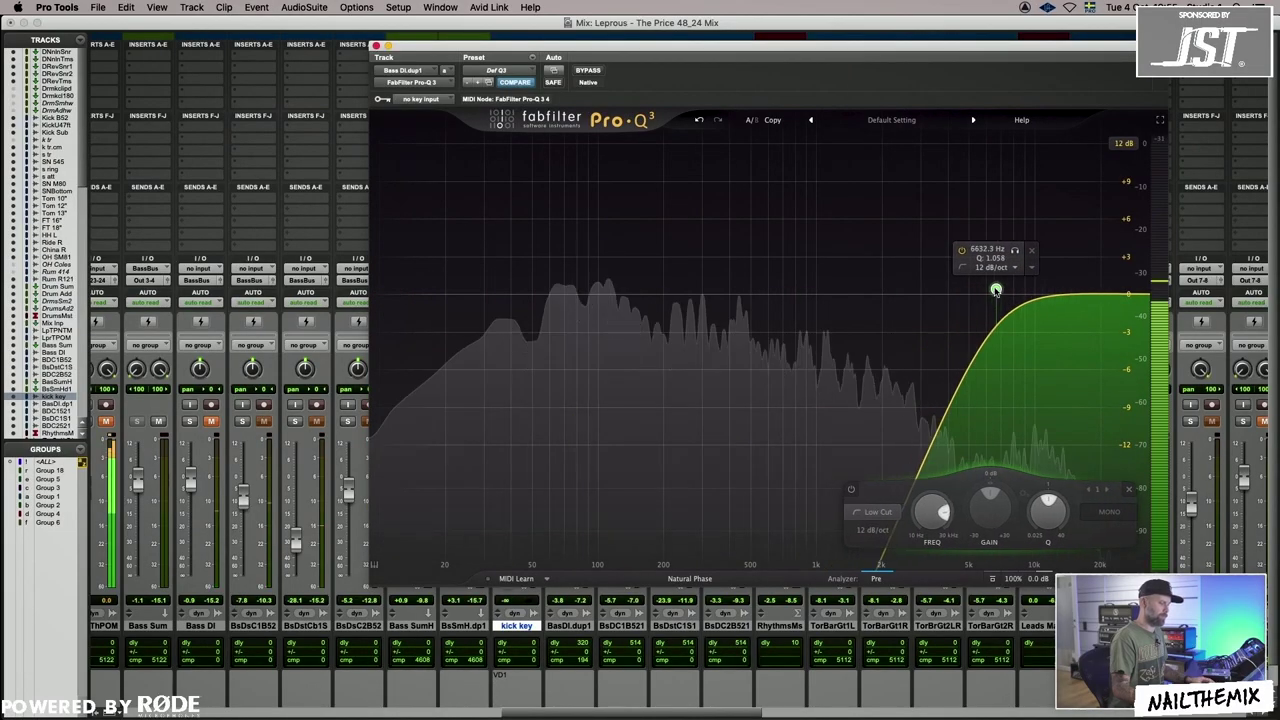
Add a high cut band to the Pro-Q 3 on the Bass DI.dup1 track, shift it down in frequency and close the equalizer.
{"action": "left_click", "coordinate": [1138, 295]}
{"action": "left_click_drag", "start_coordinate": [1138, 295], "coordinate": [1050, 271]}
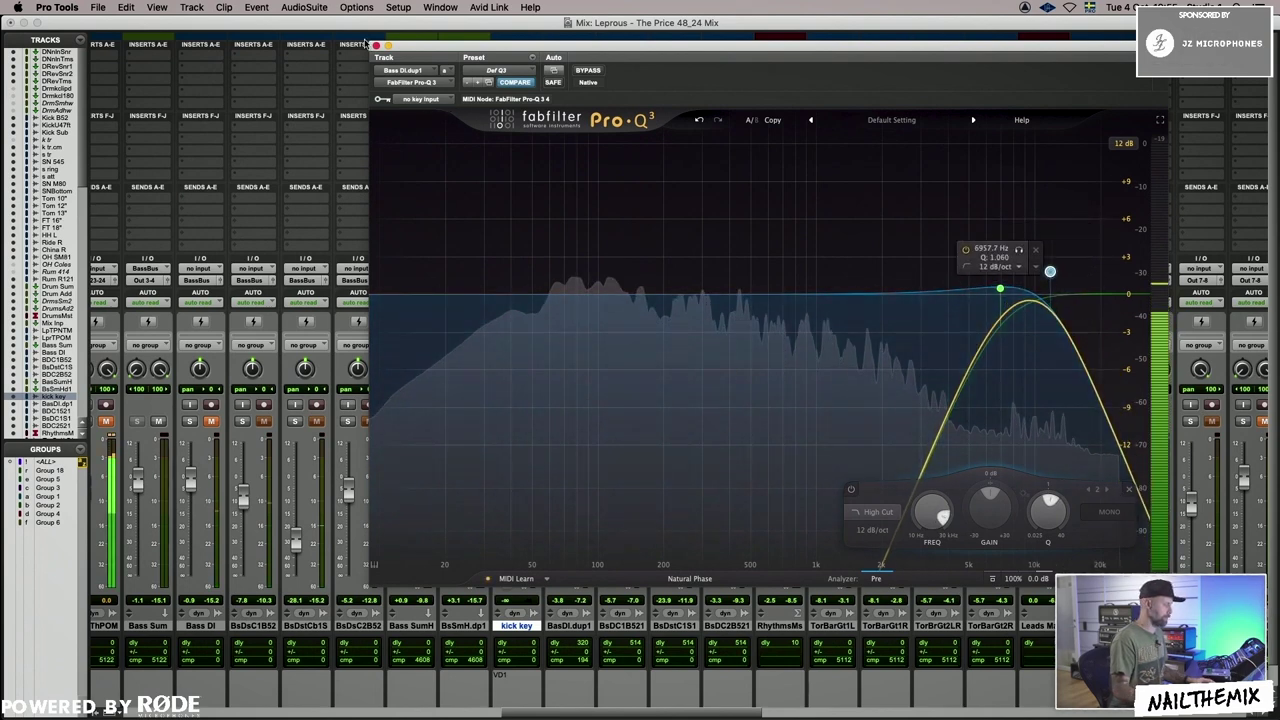
{"action": "key", "text": "super+w"}
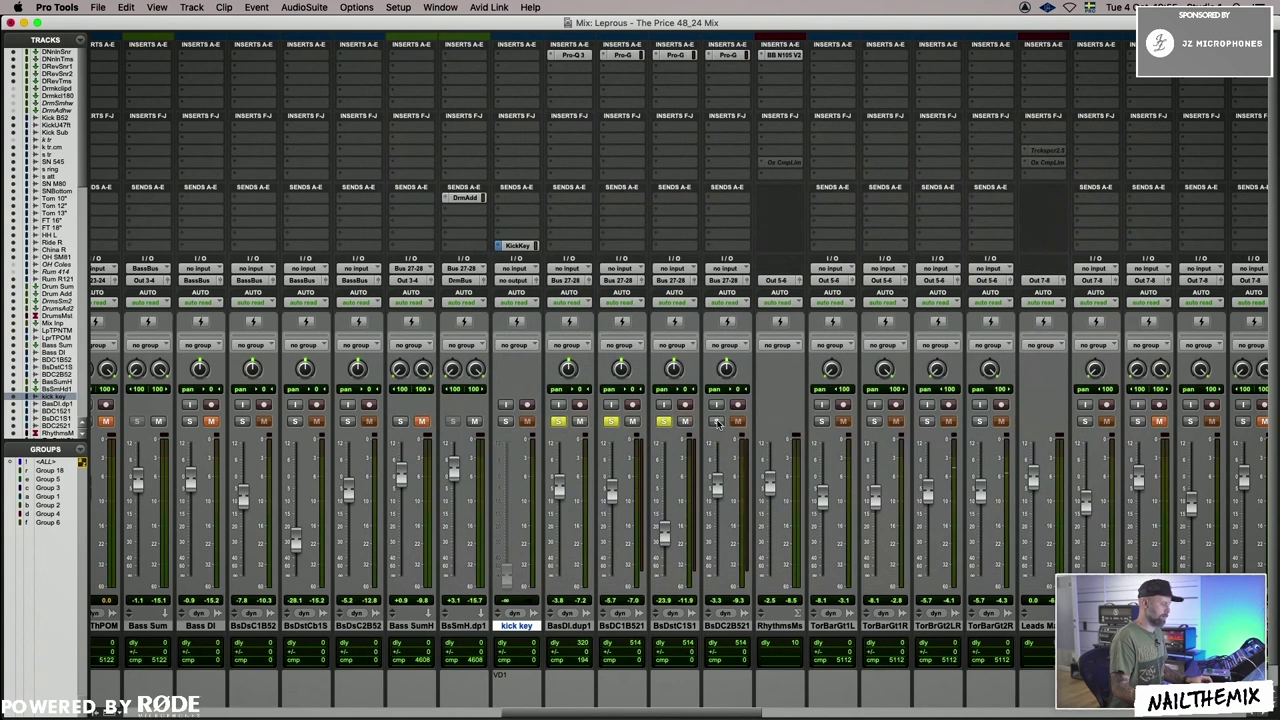
Solo the BsDC2B521 track and set the Bass DI.dup1 fader to about -4.1 dB.
{"action": "left_click", "coordinate": [717, 423]}
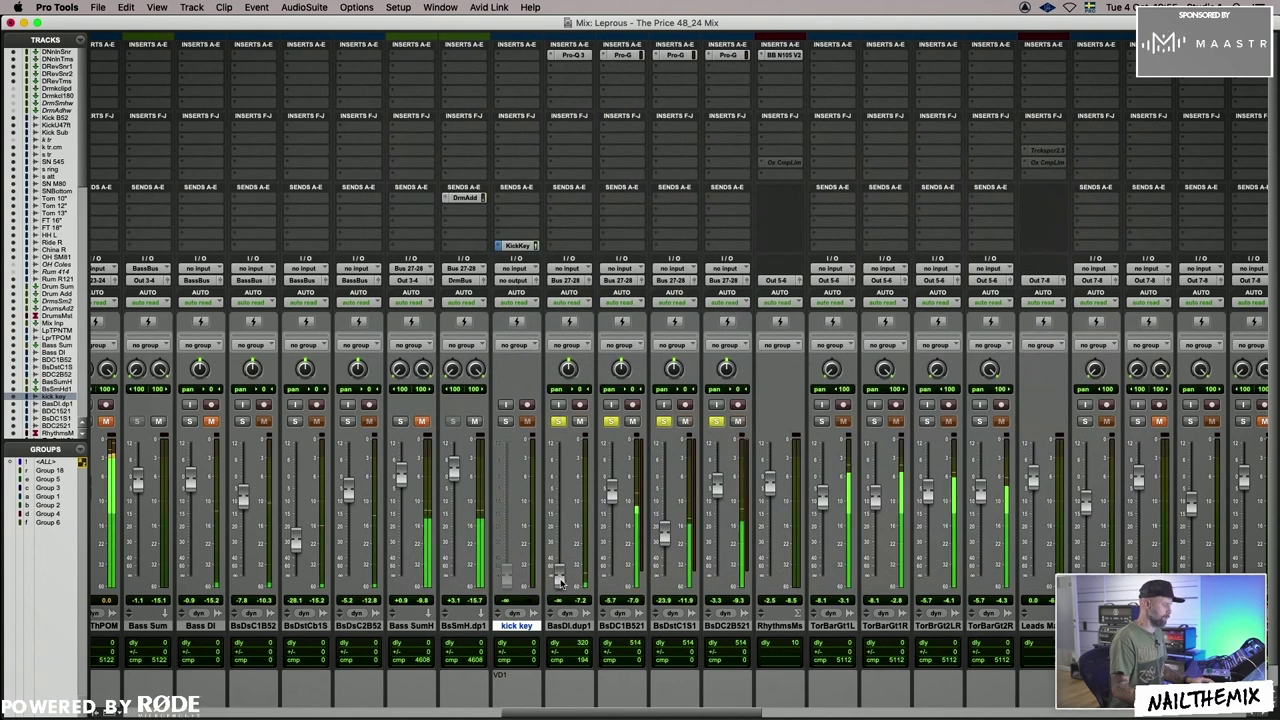
{"action": "left_click_drag", "start_coordinate": [560, 580], "coordinate": [563, 495]}
Lower the Bass DI.dup1 equalizer's low cut, set its high cut to about 9.9 kHz, and bring the track fader to -5.4 dB.
{"action": "left_click", "coordinate": [570, 55]}
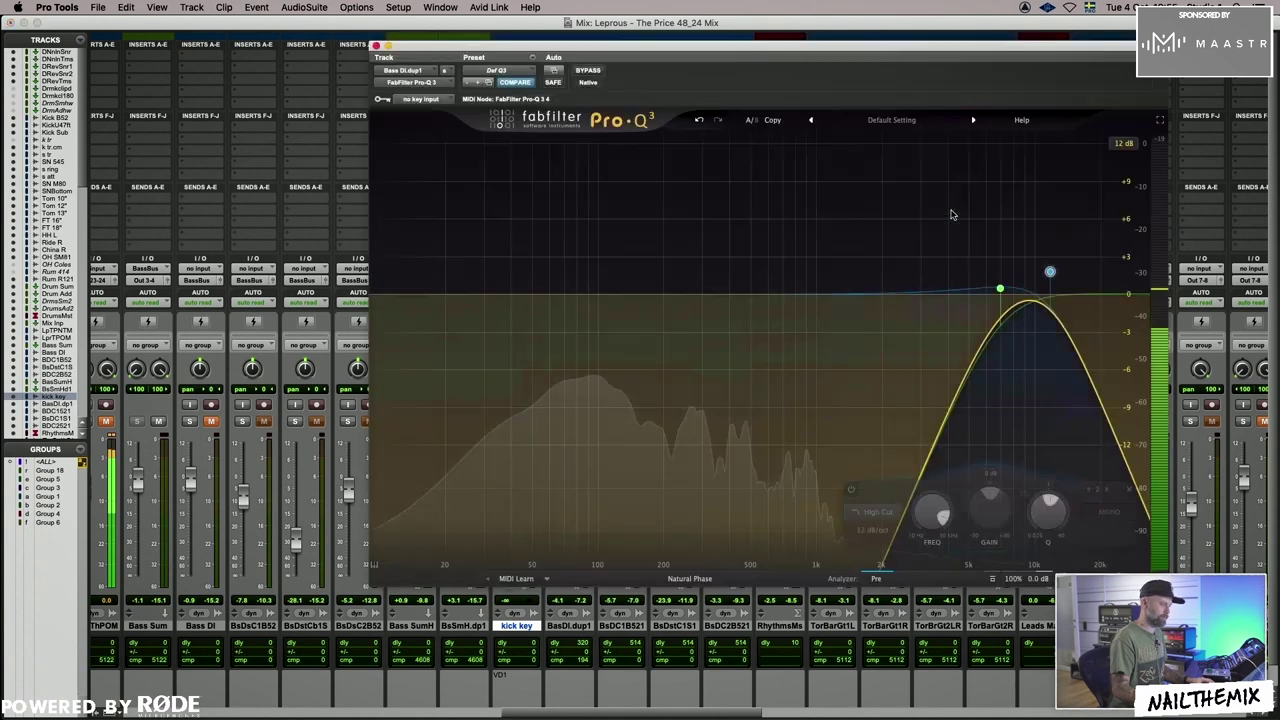
{"action": "left_click_drag", "start_coordinate": [999, 288], "coordinate": [956, 296]}
{"action": "mouse_move", "coordinate": [1049, 278]}
{"action": "left_mouse_down"}
{"action": "mouse_move", "coordinate": [1023, 281]}
{"action": "mouse_move", "coordinate": [1034, 290]}
{"action": "left_mouse_up"}
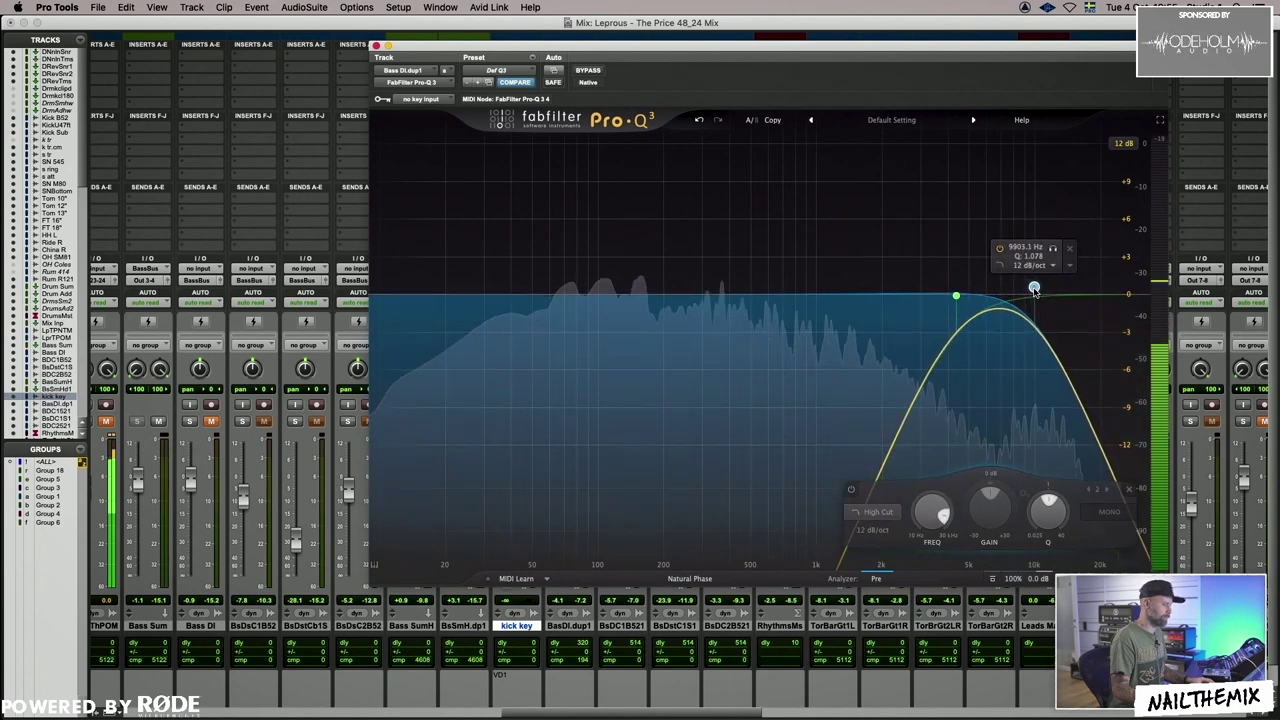
{"action": "left_click", "coordinate": [376, 46]}
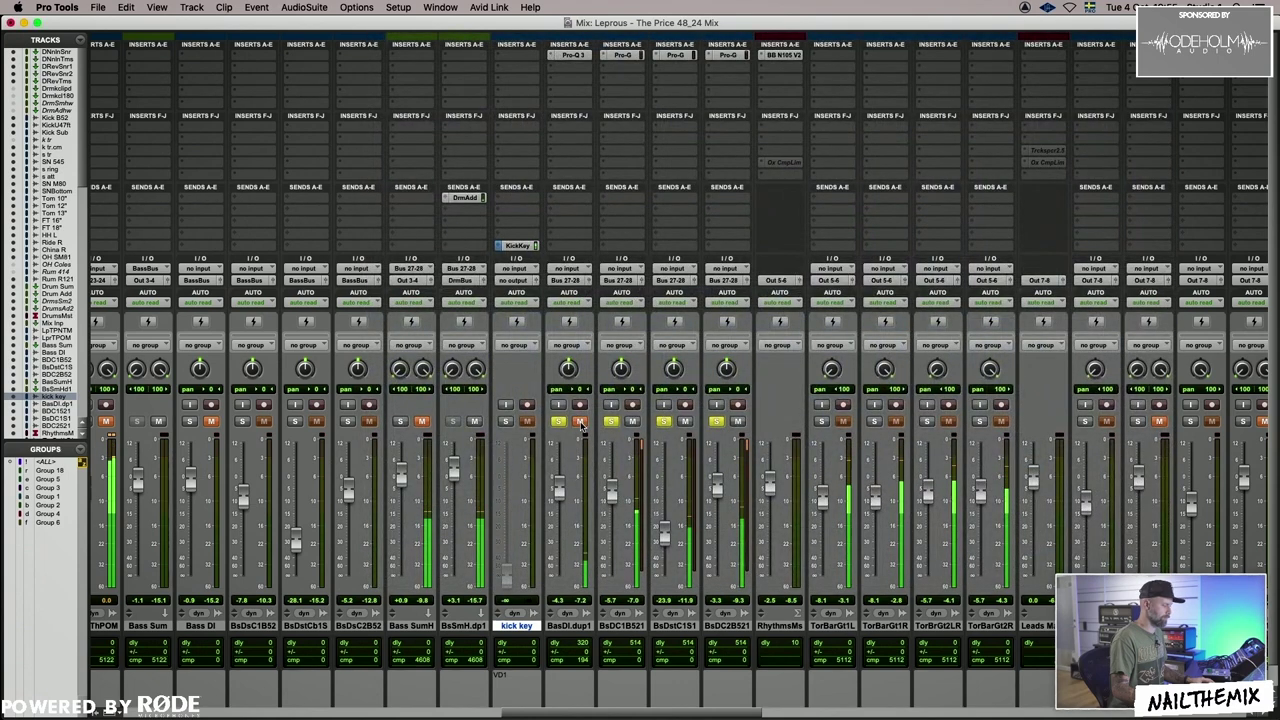
{"action": "left_click_drag", "start_coordinate": [560, 490], "coordinate": [560, 494]}
Insert the mono L1 limiter on the Bass DI.dup1 track and move it to the third insert slot.
{"action": "left_click", "coordinate": [569, 66]}
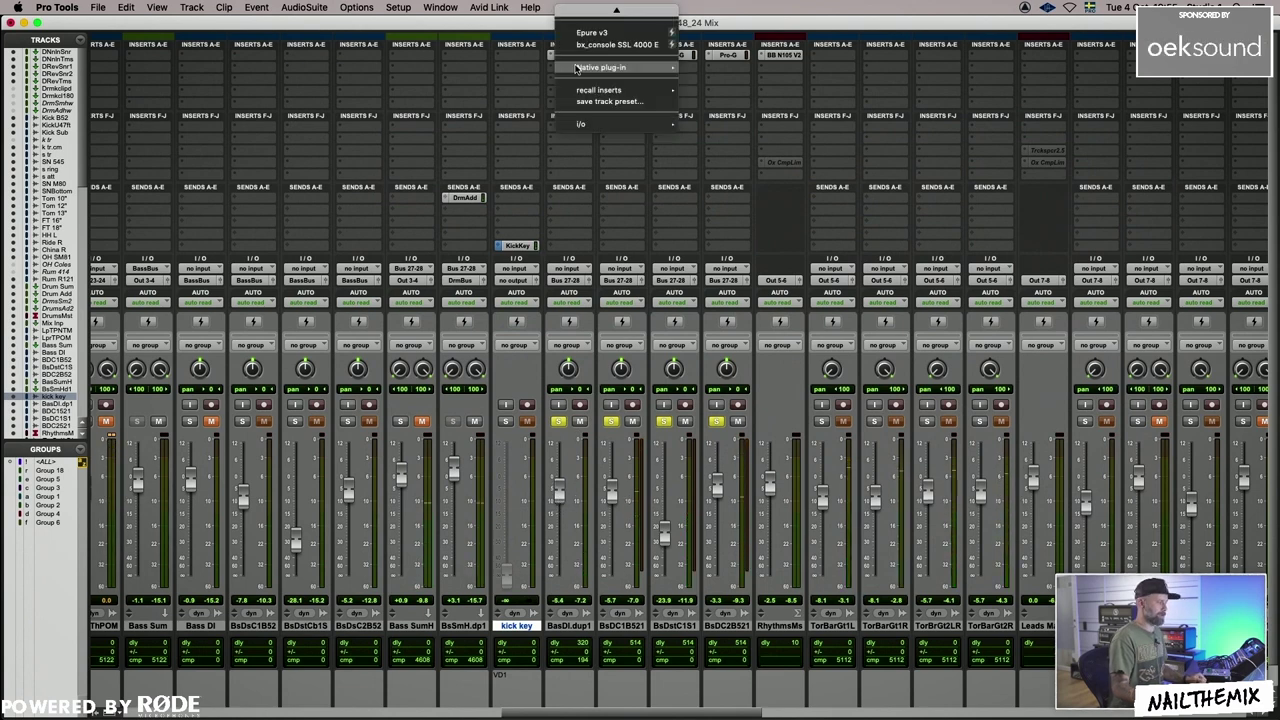
{"action": "mouse_move", "coordinate": [600, 67]}
{"action": "mouse_move", "coordinate": [760, 24]}
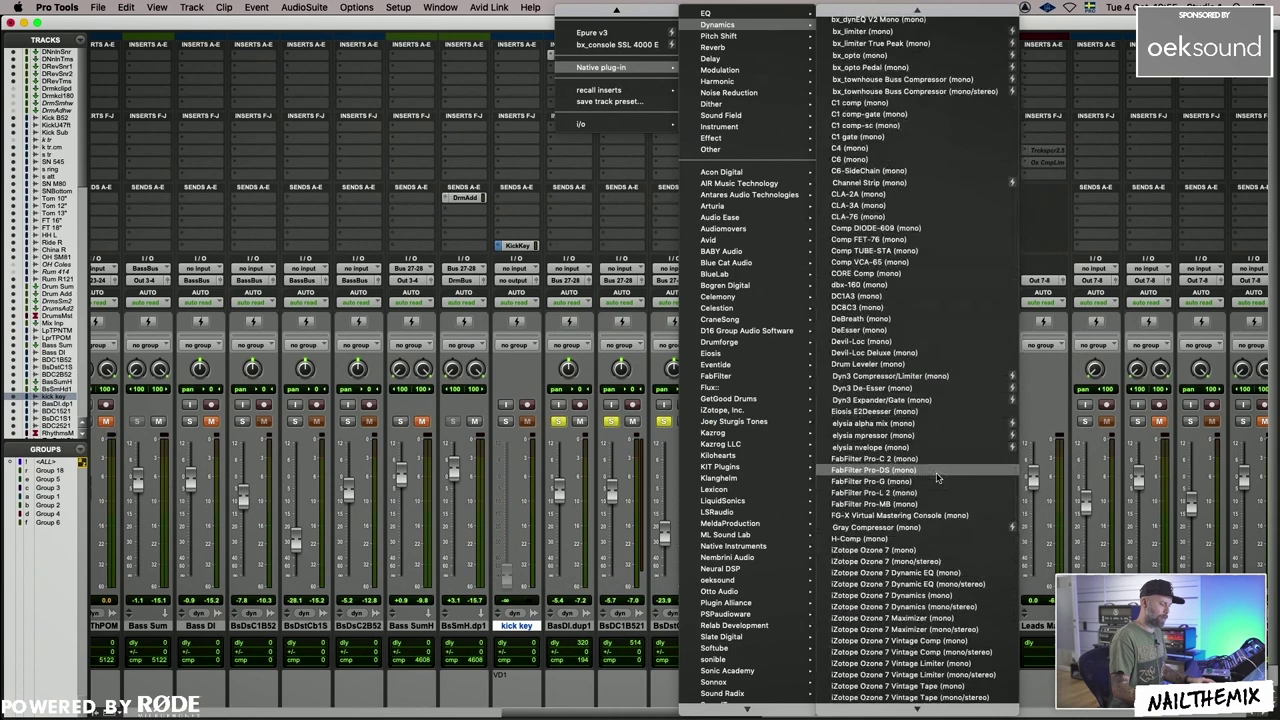
{"action": "scroll", "coordinate": [938, 478], "scroll_direction": "down", "scroll_amount": 2}
{"action": "scroll", "coordinate": [938, 478], "scroll_direction": "down", "scroll_amount": 5}
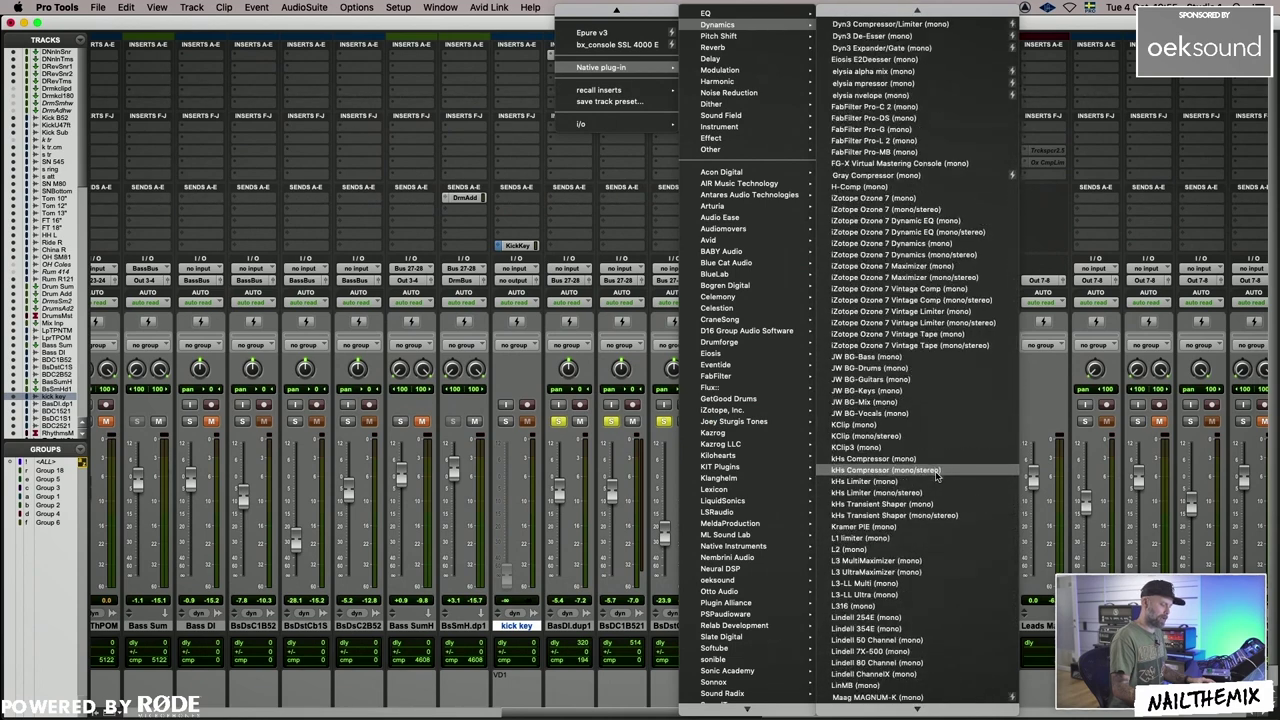
{"action": "left_click", "coordinate": [912, 541]}
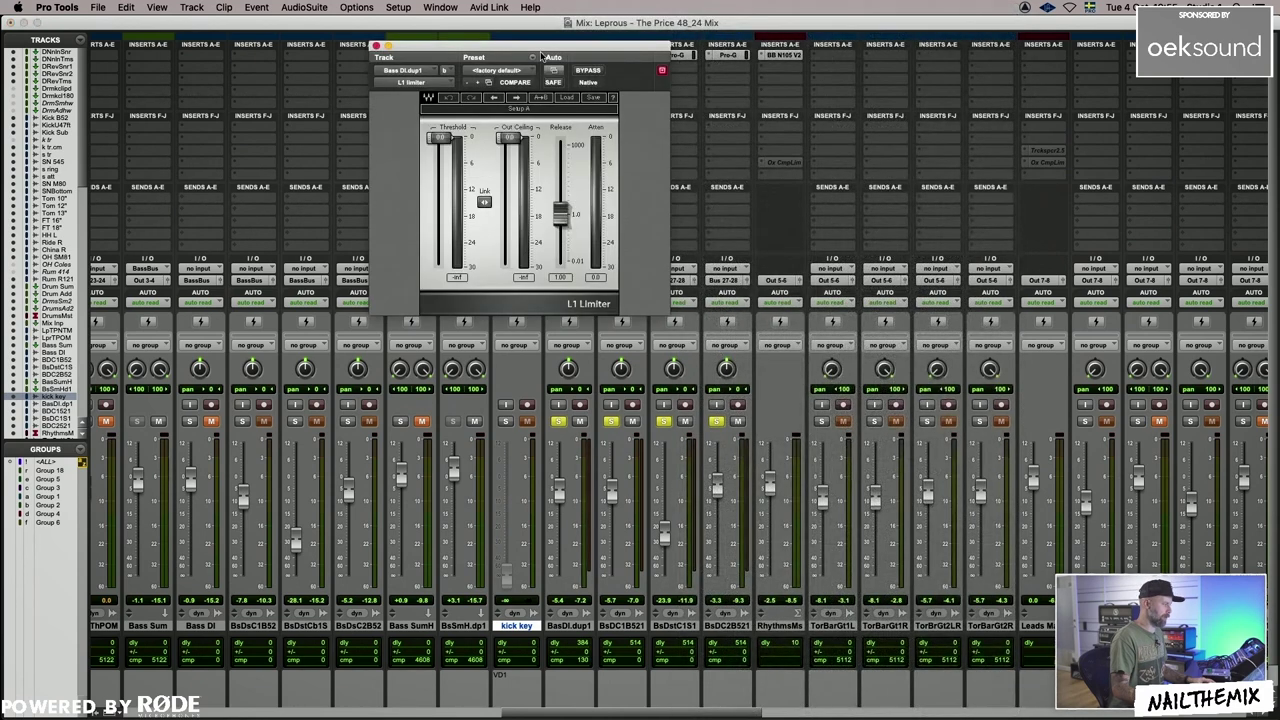
{"action": "left_click_drag", "start_coordinate": [545, 46], "coordinate": [896, 85]}
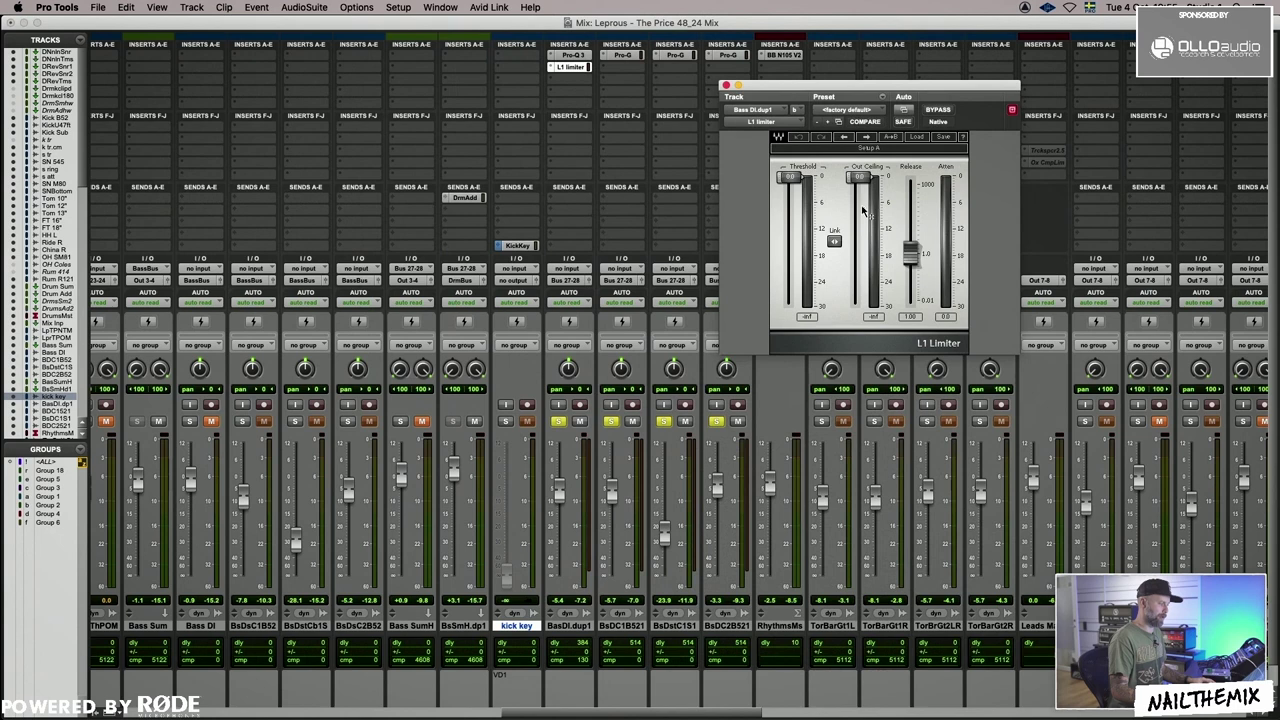
{"action": "left_click", "coordinate": [571, 80]}
{"action": "left_click_drag", "start_coordinate": [577, 80], "coordinate": [578, 81]}
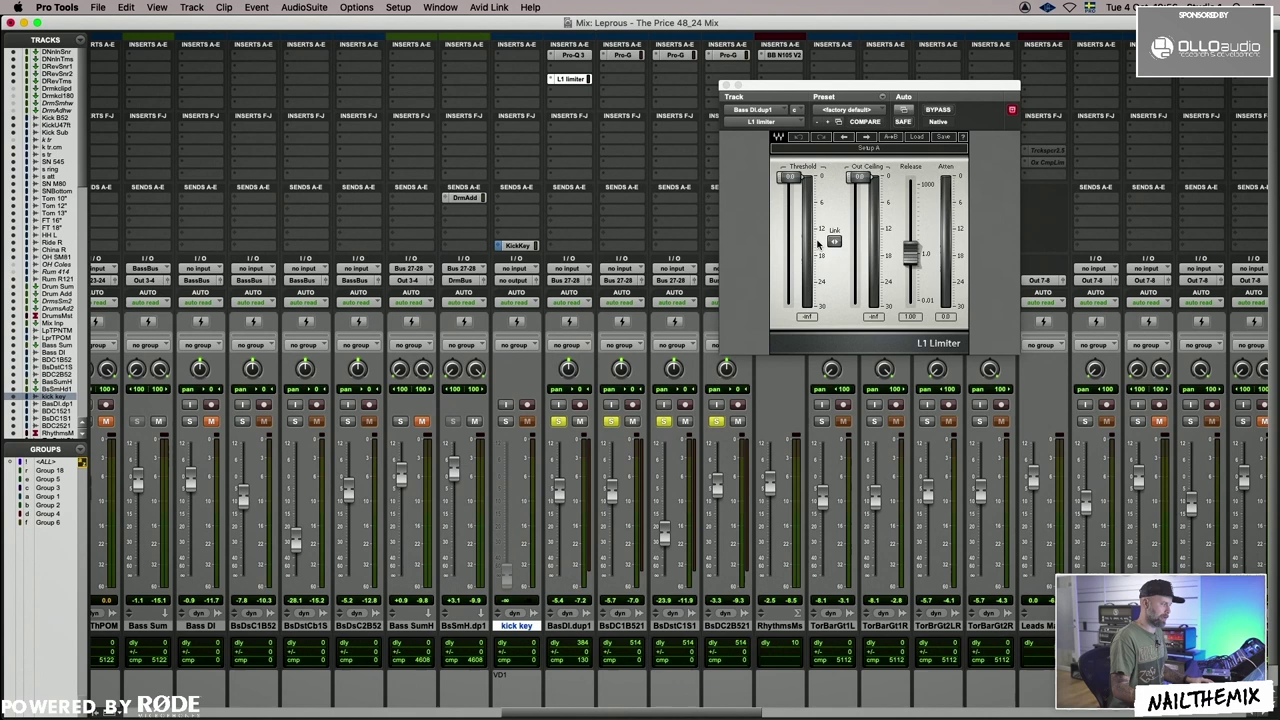
Pull the L1 limiter's linked threshold and output ceiling down to -30 dB and start playback.
{"action": "left_click_drag", "start_coordinate": [835, 242], "coordinate": [838, 368]}
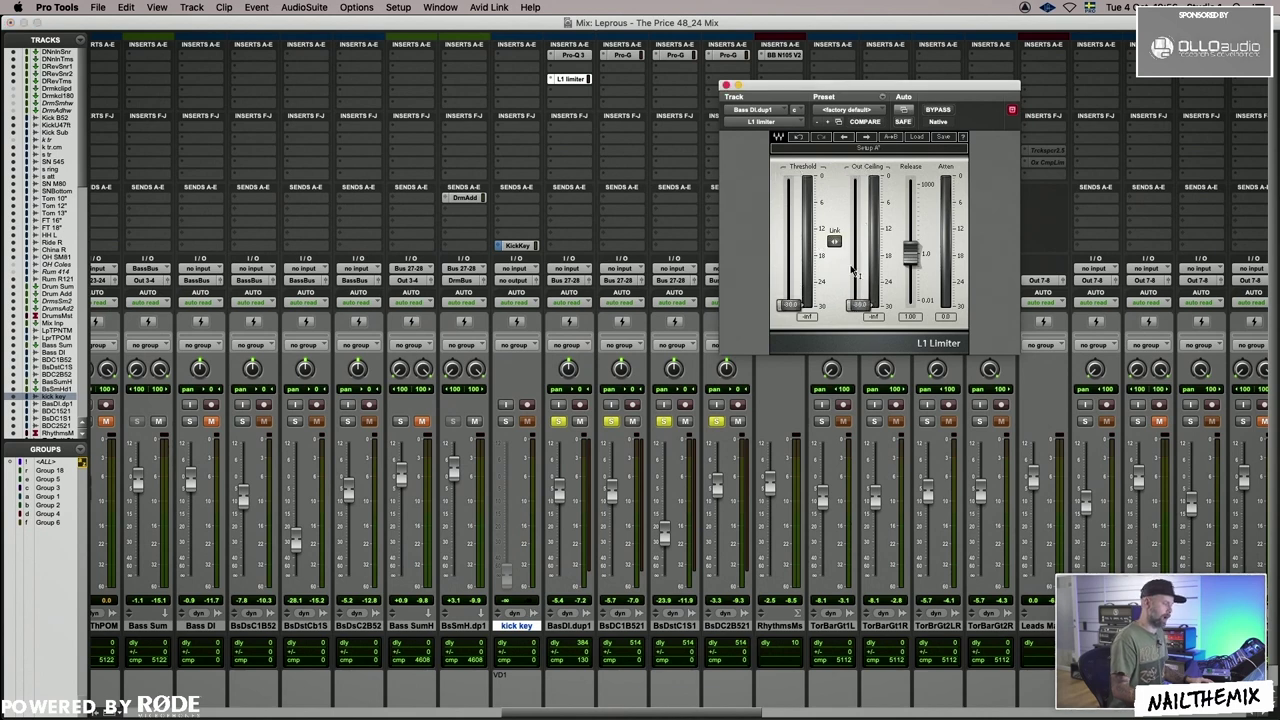
{"action": "key", "text": "space"}
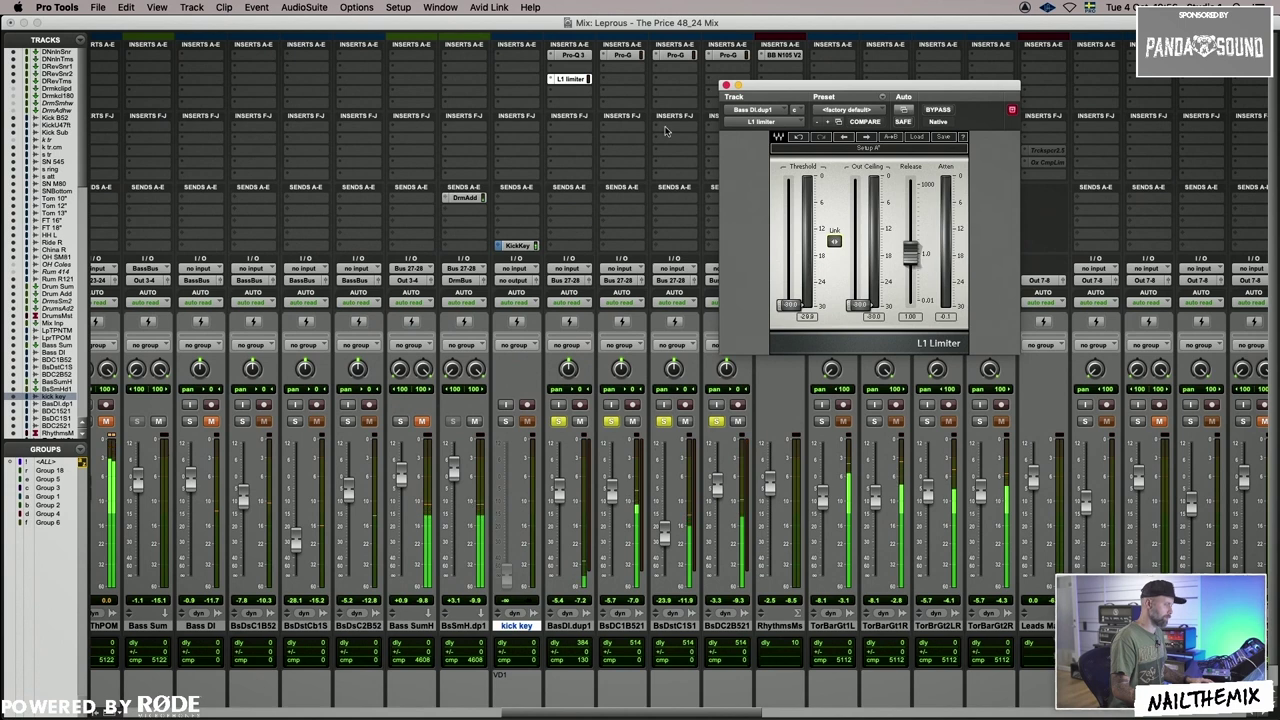
Raise the Bass DI.dup1 Pro-Q 3 output gain to +14 dB to drive the L1 limiter, and close the limiter window.
{"action": "left_click", "coordinate": [583, 55]}
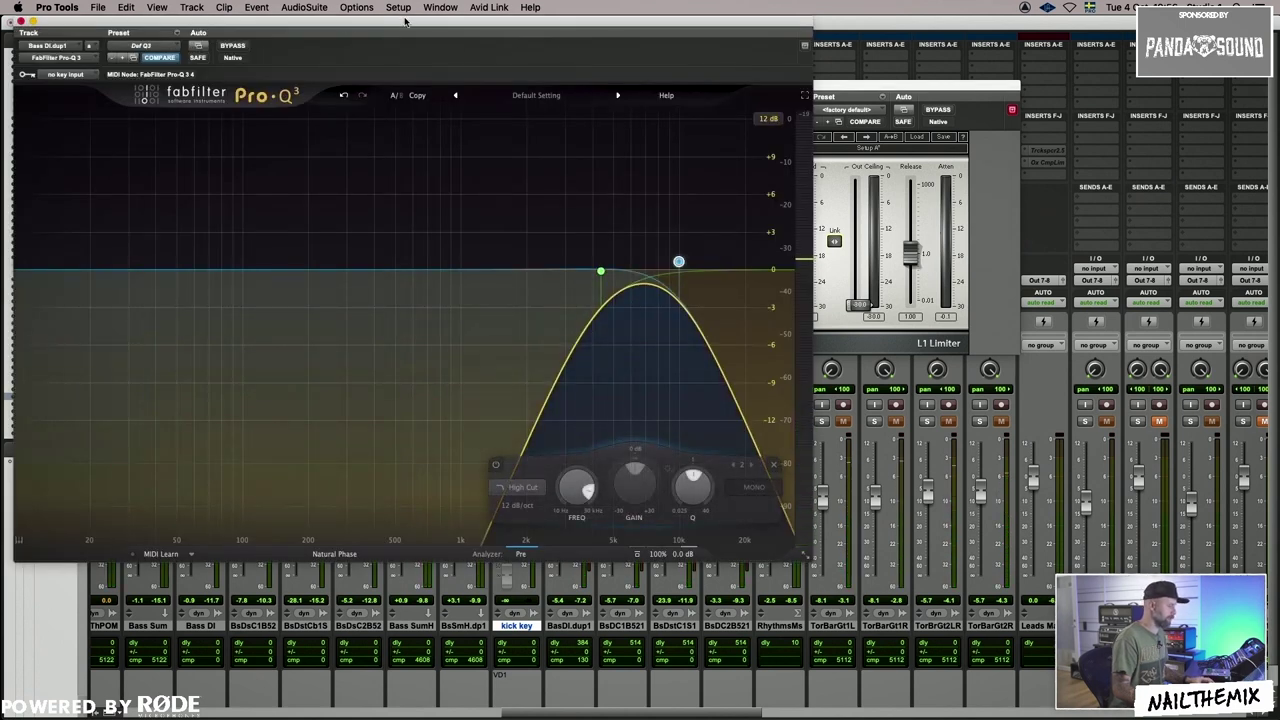
{"action": "left_click_drag", "start_coordinate": [350, 21], "coordinate": [197, 21]}
{"action": "left_click_drag", "start_coordinate": [520, 548], "coordinate": [541, 513]}
{"action": "key", "text": "space"}
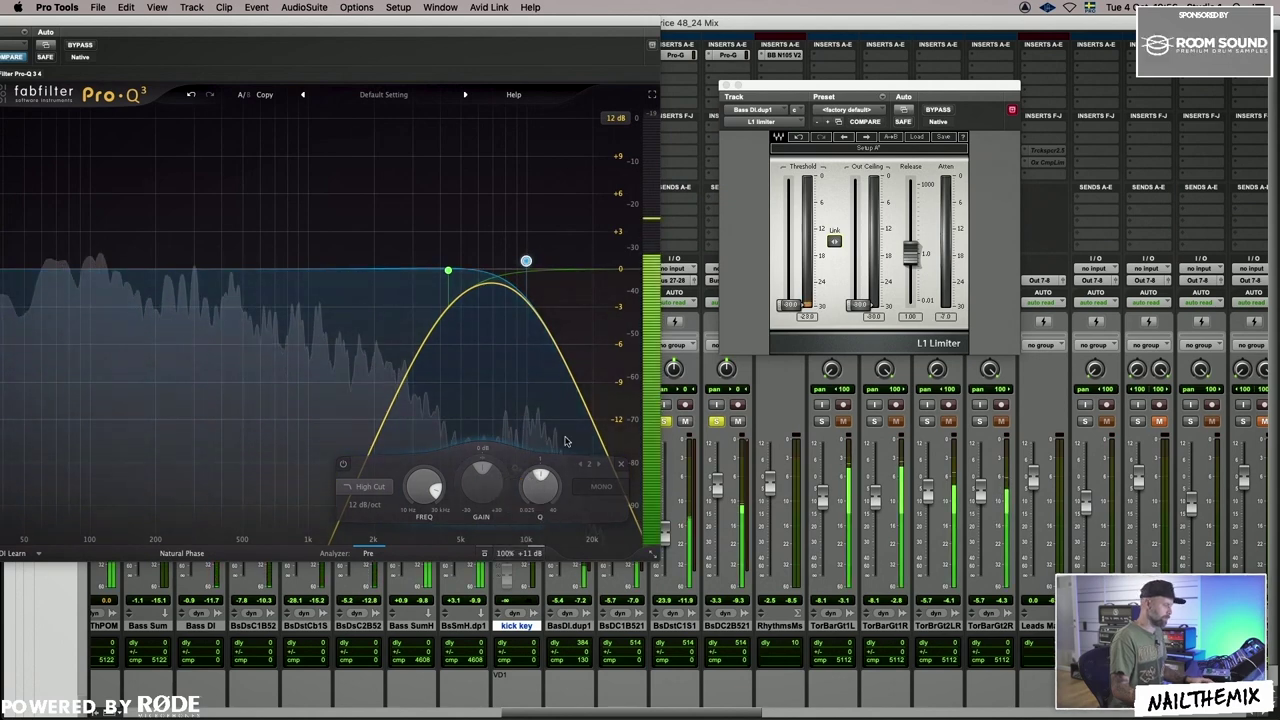
{"action": "left_click_drag", "start_coordinate": [530, 558], "coordinate": [532, 540]}
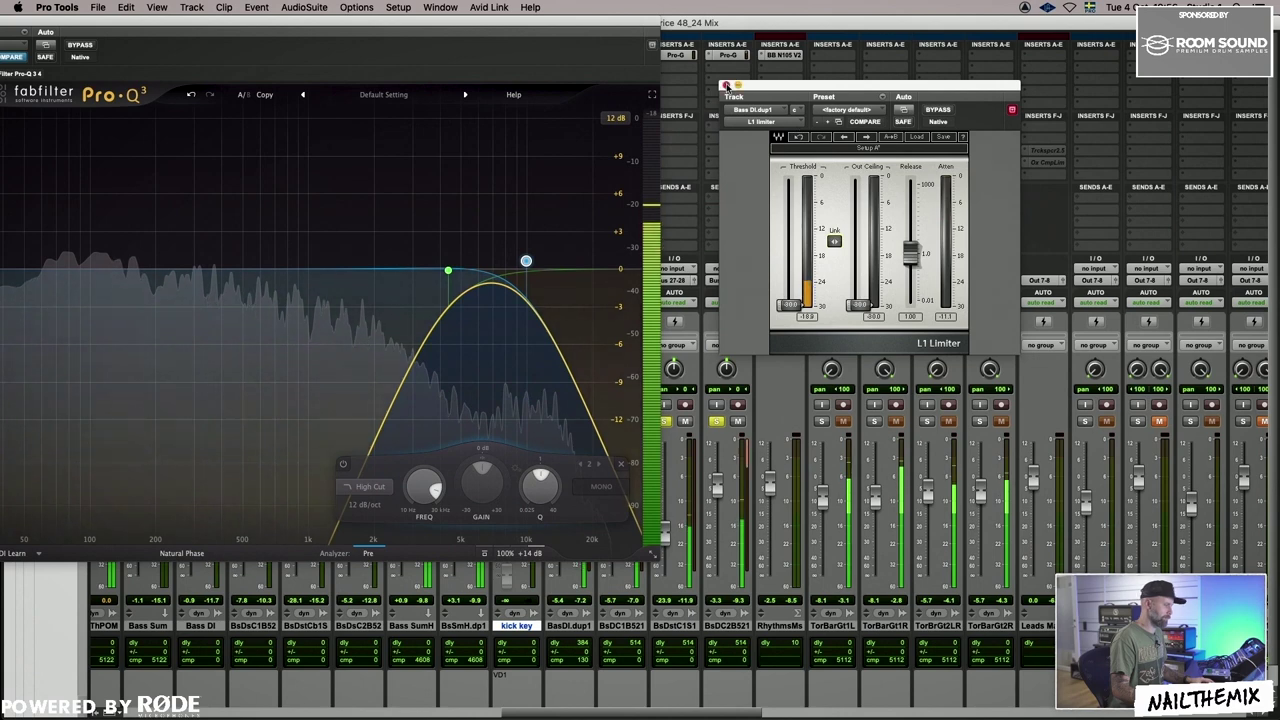
{"action": "left_click", "coordinate": [725, 85]}
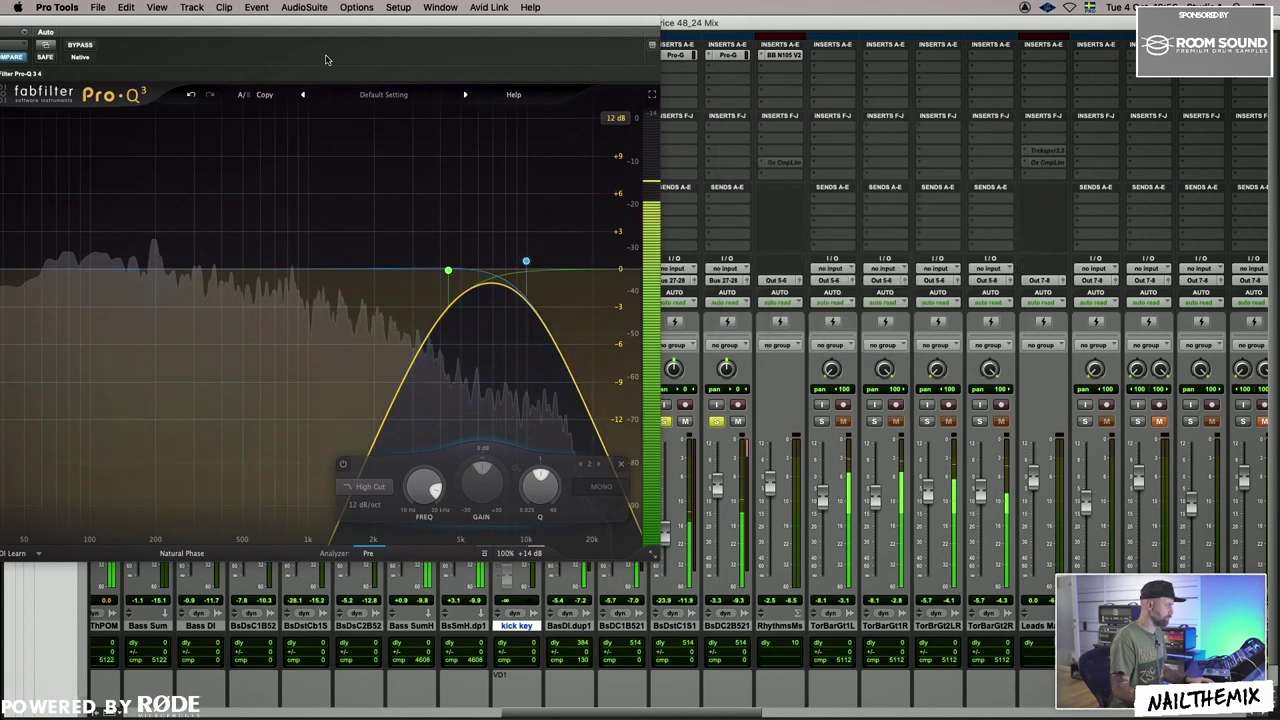
Close the equalizer and lower the Bass DI.dup1 fader to about -14.2 dB.
{"action": "left_click_drag", "start_coordinate": [337, 24], "coordinate": [747, 34]}
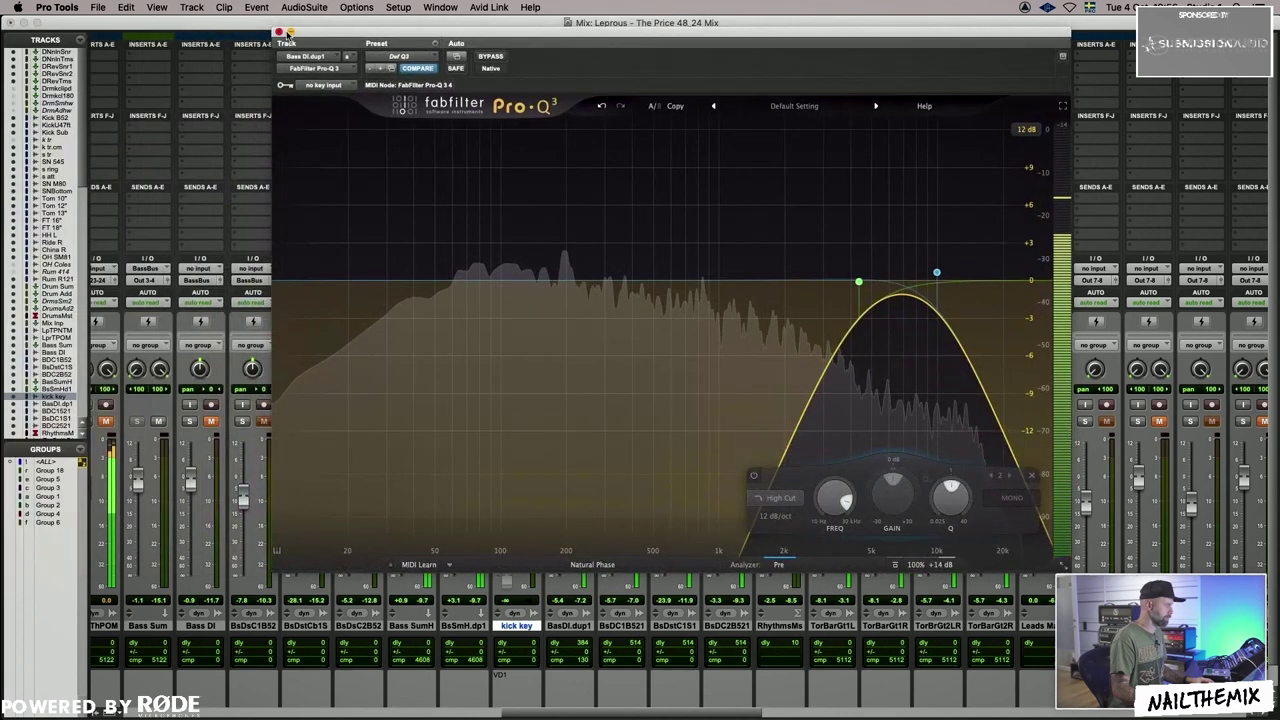
{"action": "left_click", "coordinate": [279, 31]}
{"action": "mouse_move", "coordinate": [559, 505]}
{"action": "left_mouse_down"}
{"action": "mouse_move", "coordinate": [572, 581]}
{"action": "mouse_move", "coordinate": [572, 506]}
{"action": "mouse_move", "coordinate": [560, 524]}
{"action": "left_mouse_up"}
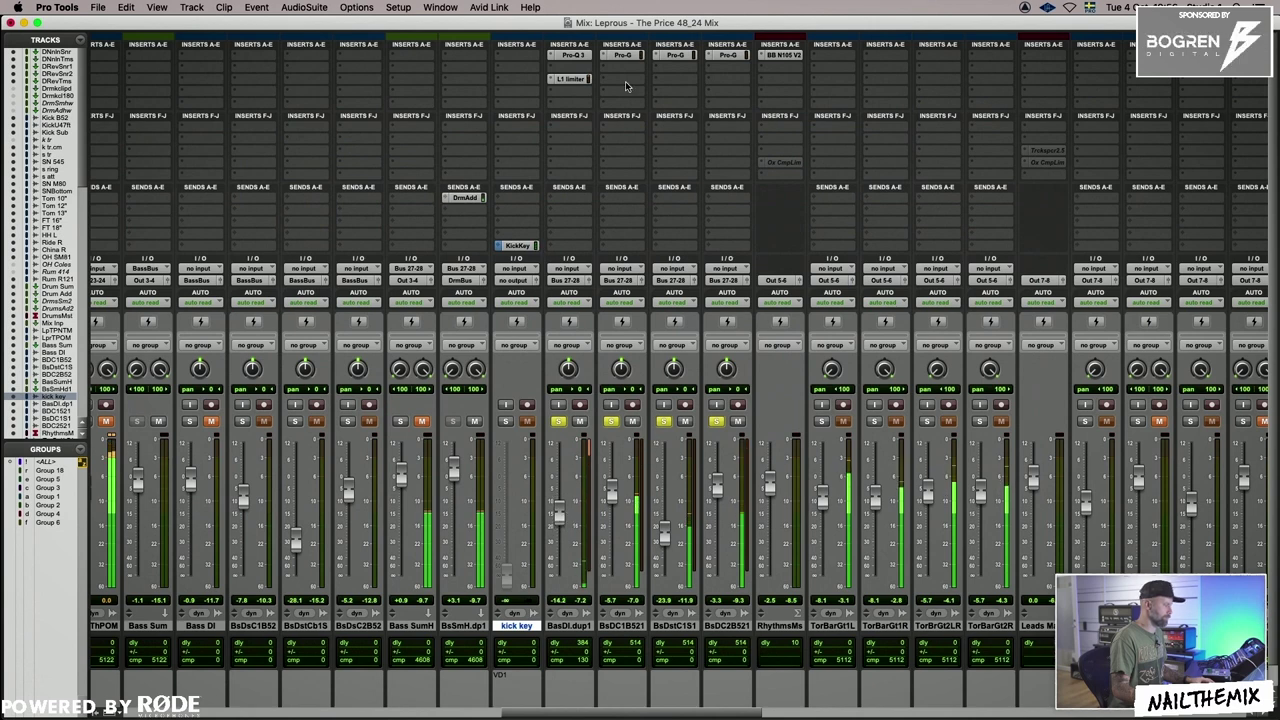
Retune the Bass DI.dup1 equalizer during playback with the low cut at about 2640 Hz and a slightly lower high cut.
{"action": "left_click", "coordinate": [571, 54]}
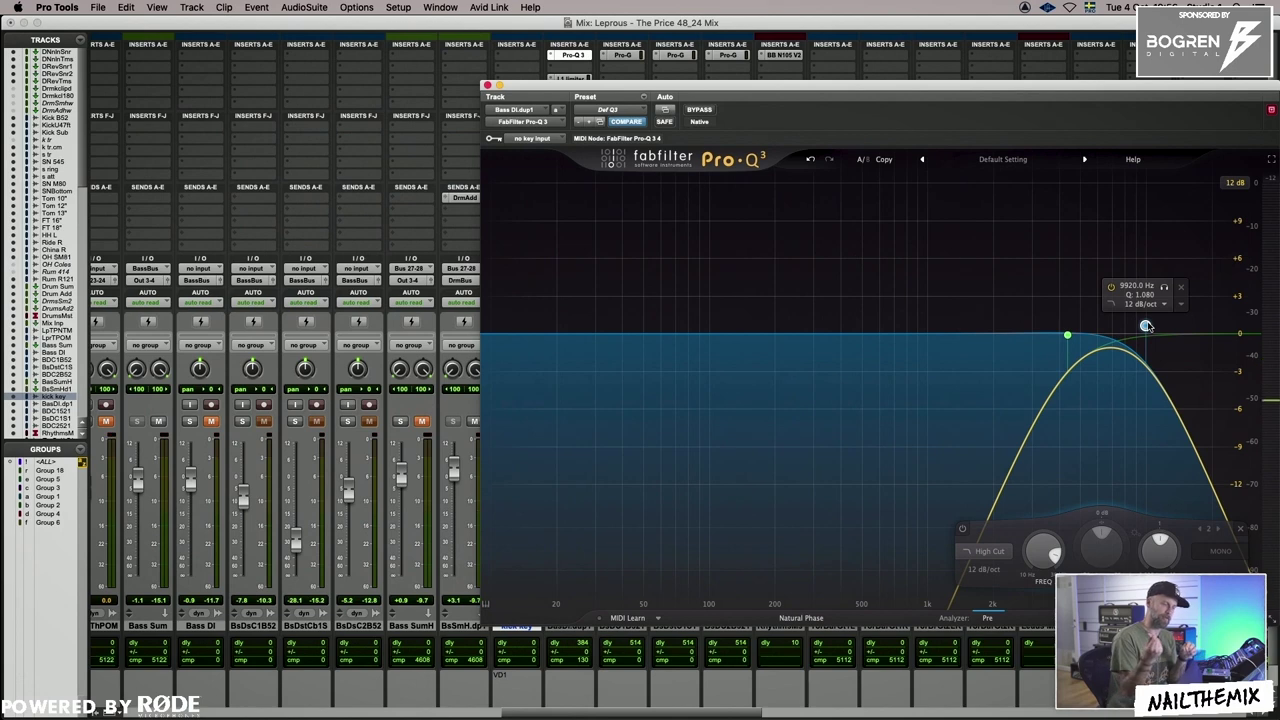
{"action": "left_click", "coordinate": [1066, 336]}
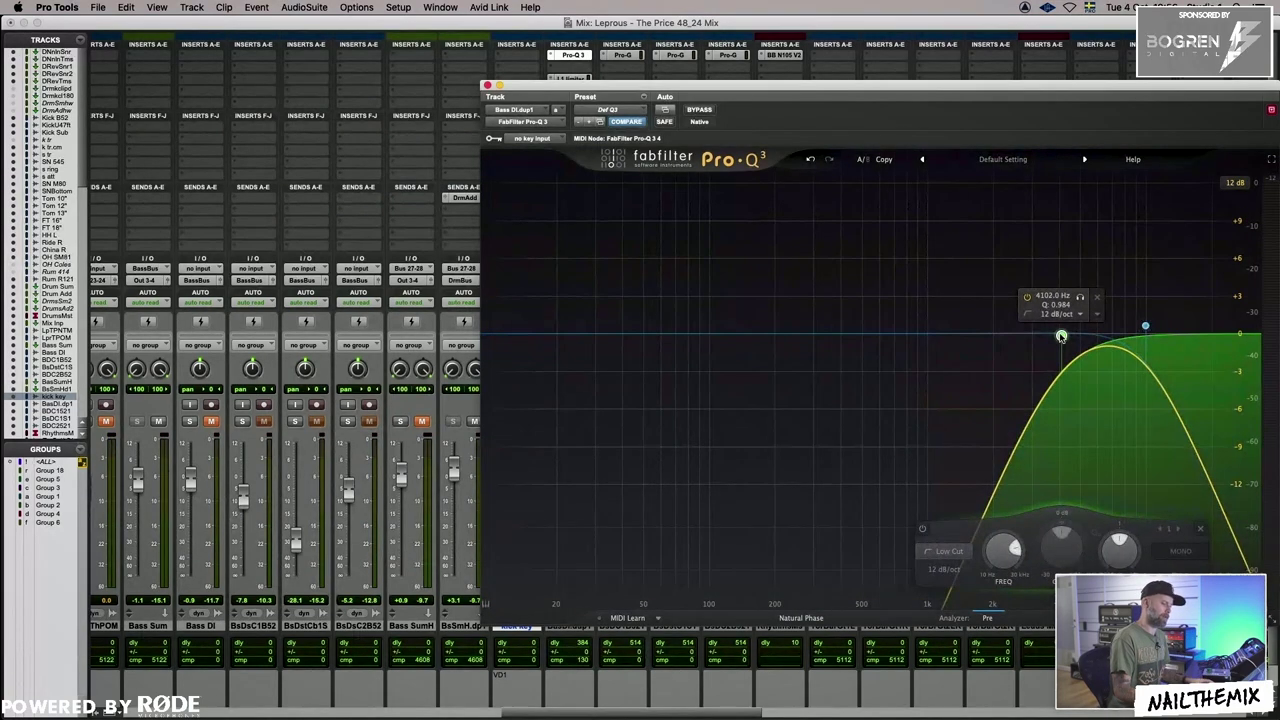
{"action": "key", "text": "space"}
{"action": "left_click_drag", "start_coordinate": [1066, 336], "coordinate": [951, 324]}
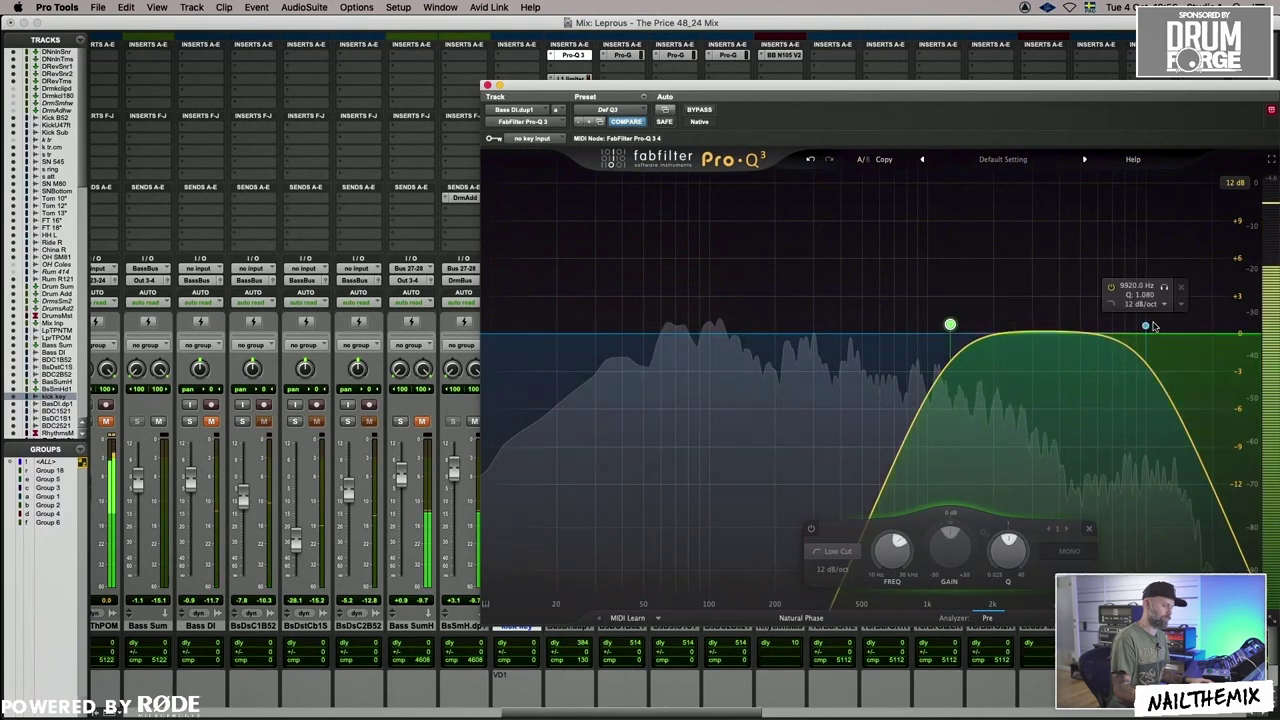
{"action": "mouse_move", "coordinate": [1145, 326]}
{"action": "left_mouse_down"}
{"action": "mouse_move", "coordinate": [1128, 351]}
{"action": "mouse_move", "coordinate": [1131, 336]}
{"action": "left_mouse_up"}
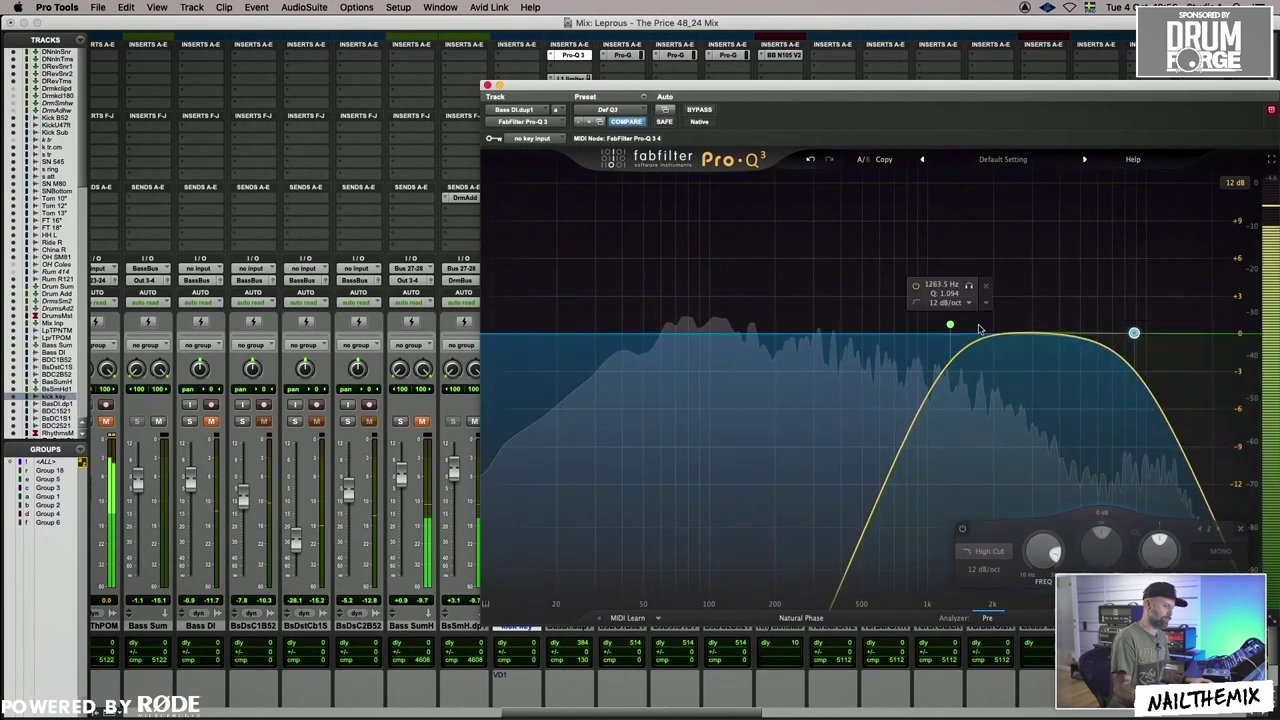
{"action": "left_click_drag", "start_coordinate": [951, 325], "coordinate": [1020, 302]}
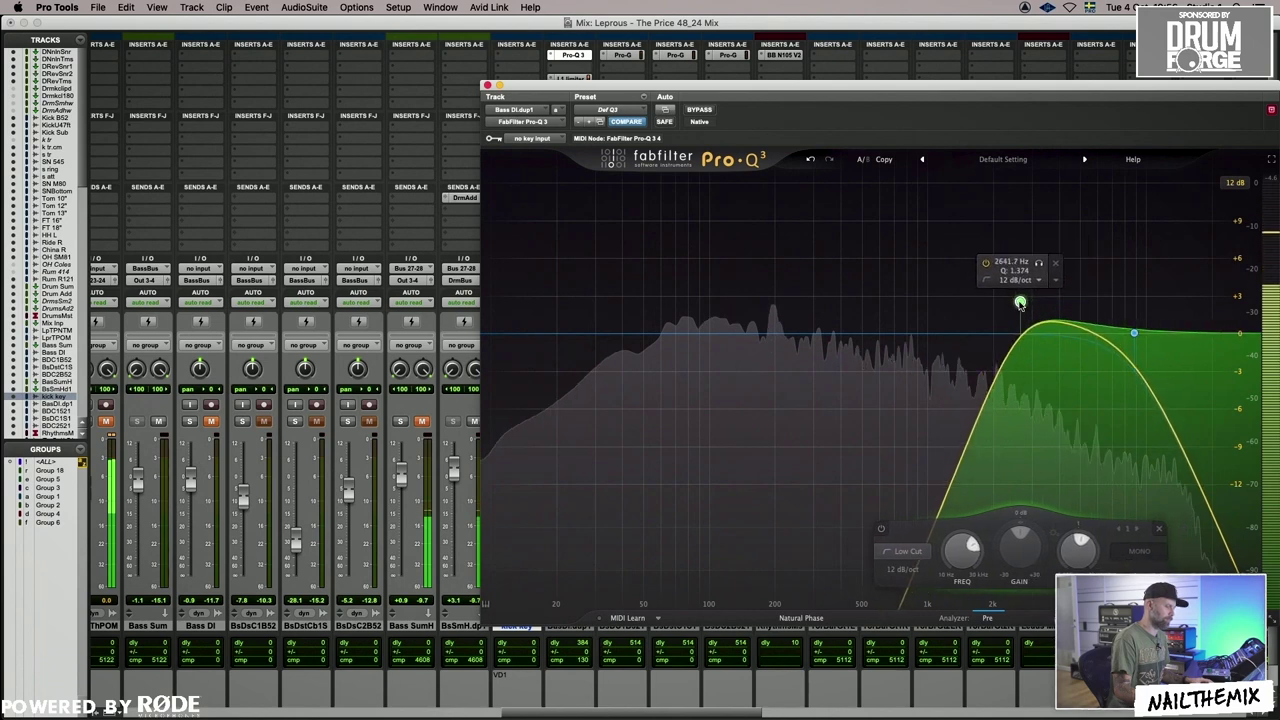
{"action": "left_click_drag", "start_coordinate": [1135, 330], "coordinate": [1129, 322]}
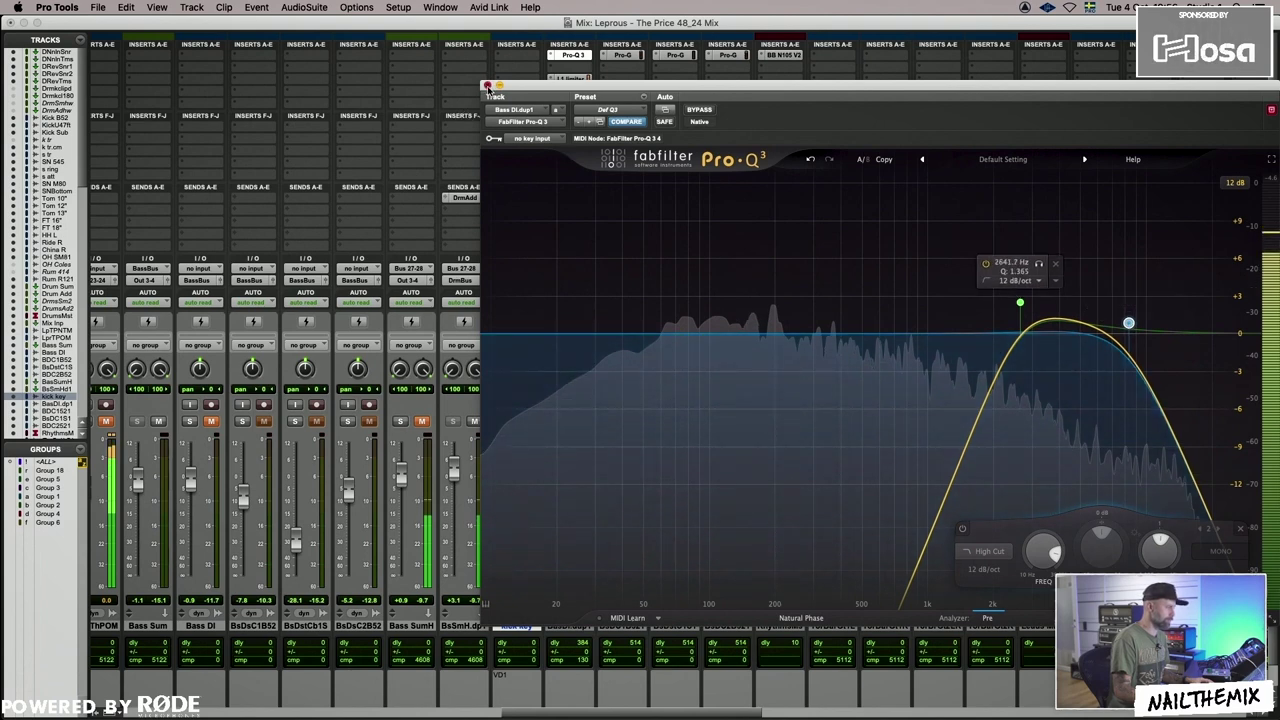
{"action": "left_click", "coordinate": [488, 85]}
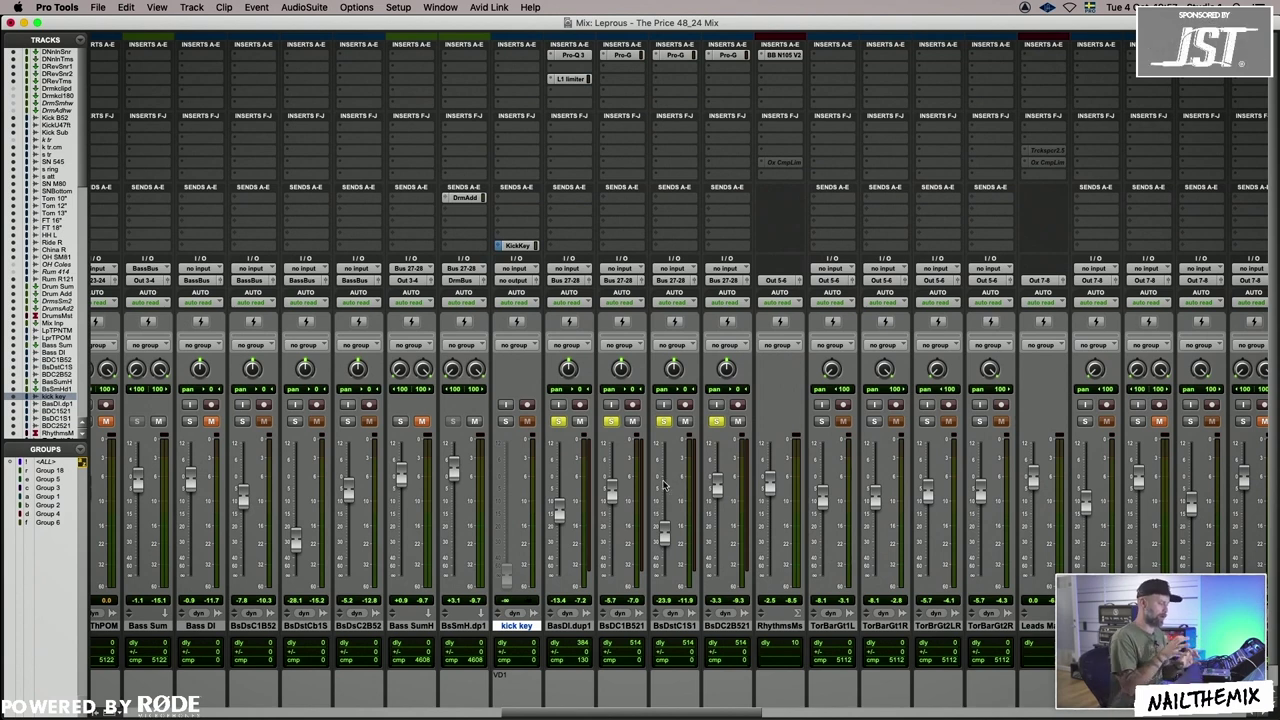
Review the band-pass curve of the Pro-Q 3 on the Bass DI.dup1 track and close the equalizer.
{"action": "left_click", "coordinate": [572, 55]}
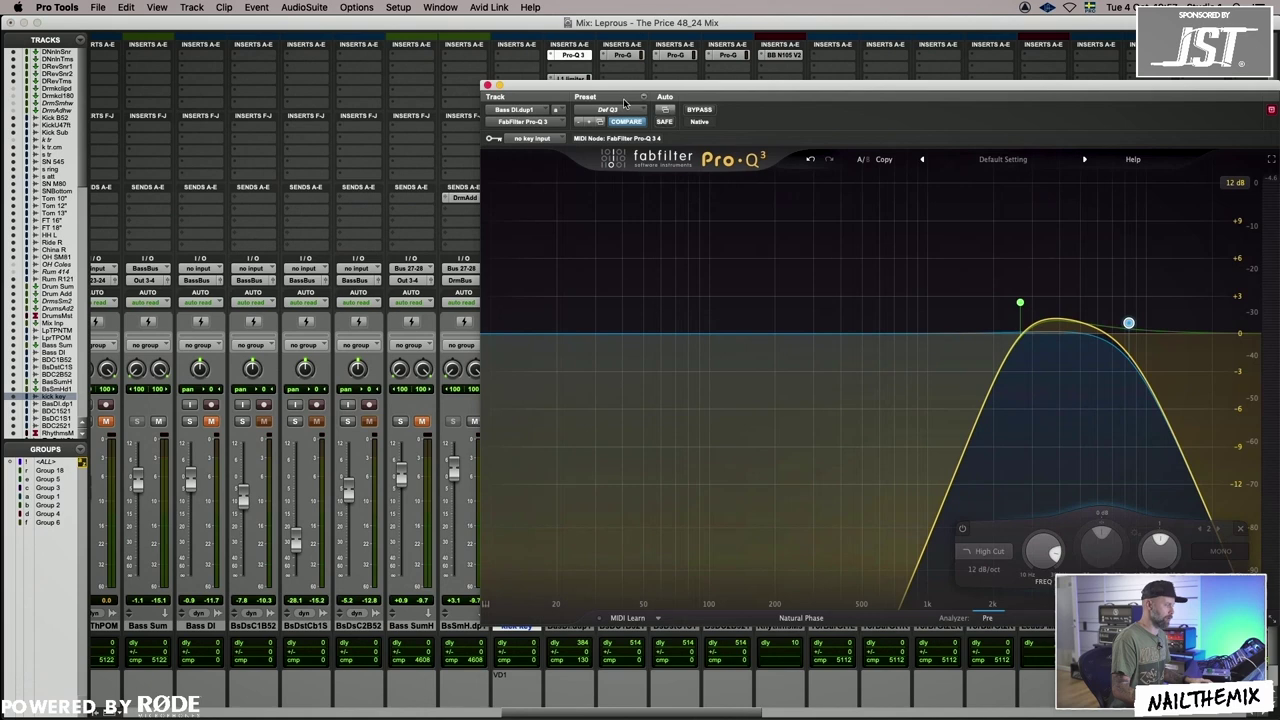
{"action": "left_click", "coordinate": [487, 86]}
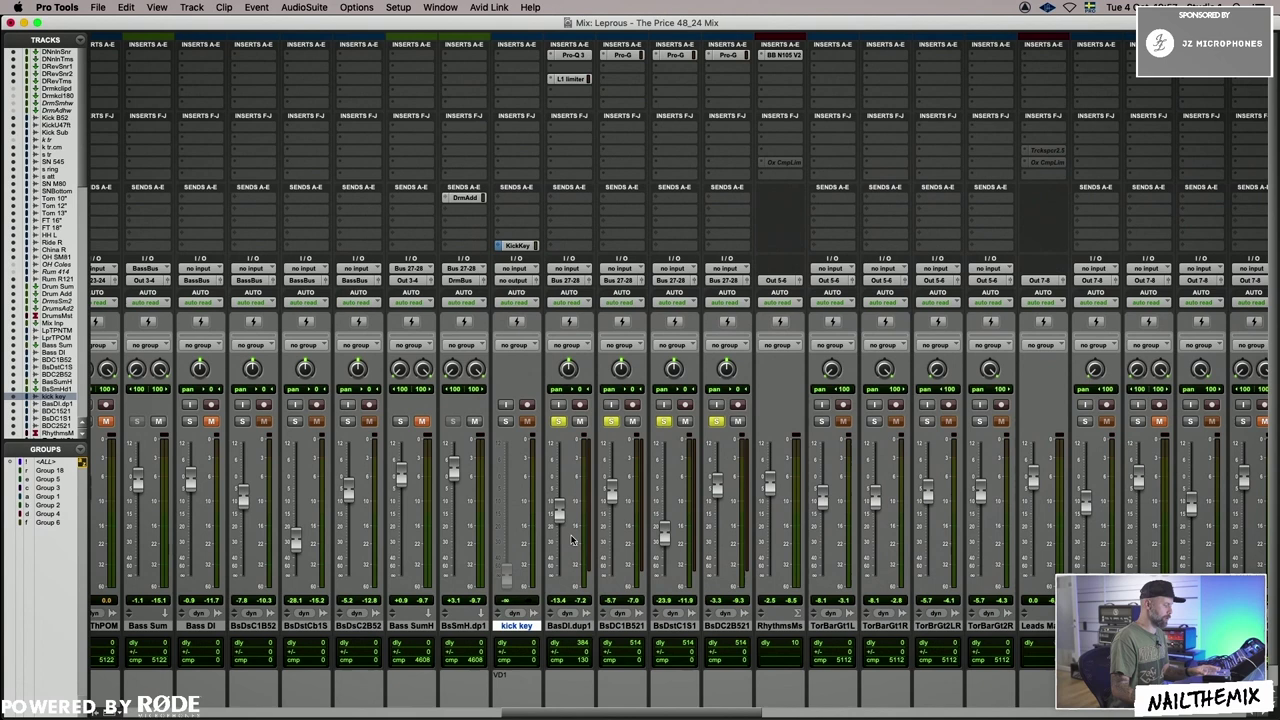
{"action": "left_click", "coordinate": [574, 55]}
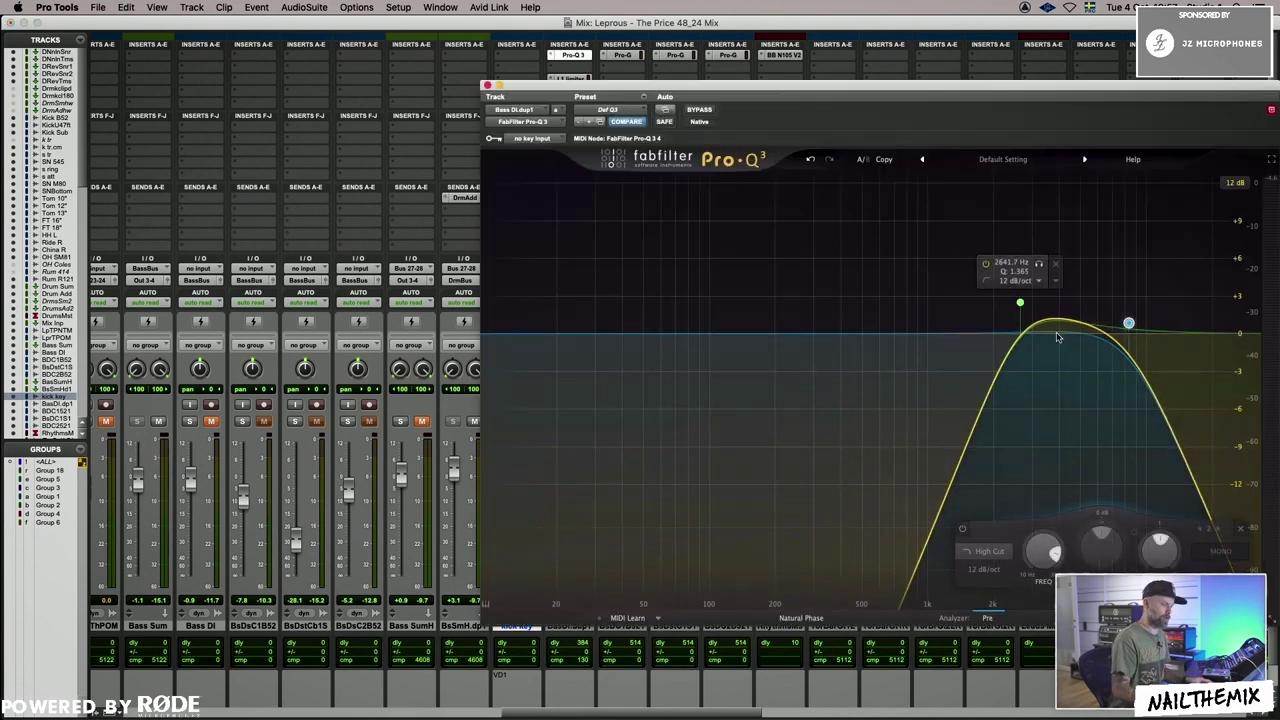
{"action": "left_click", "coordinate": [487, 85]}
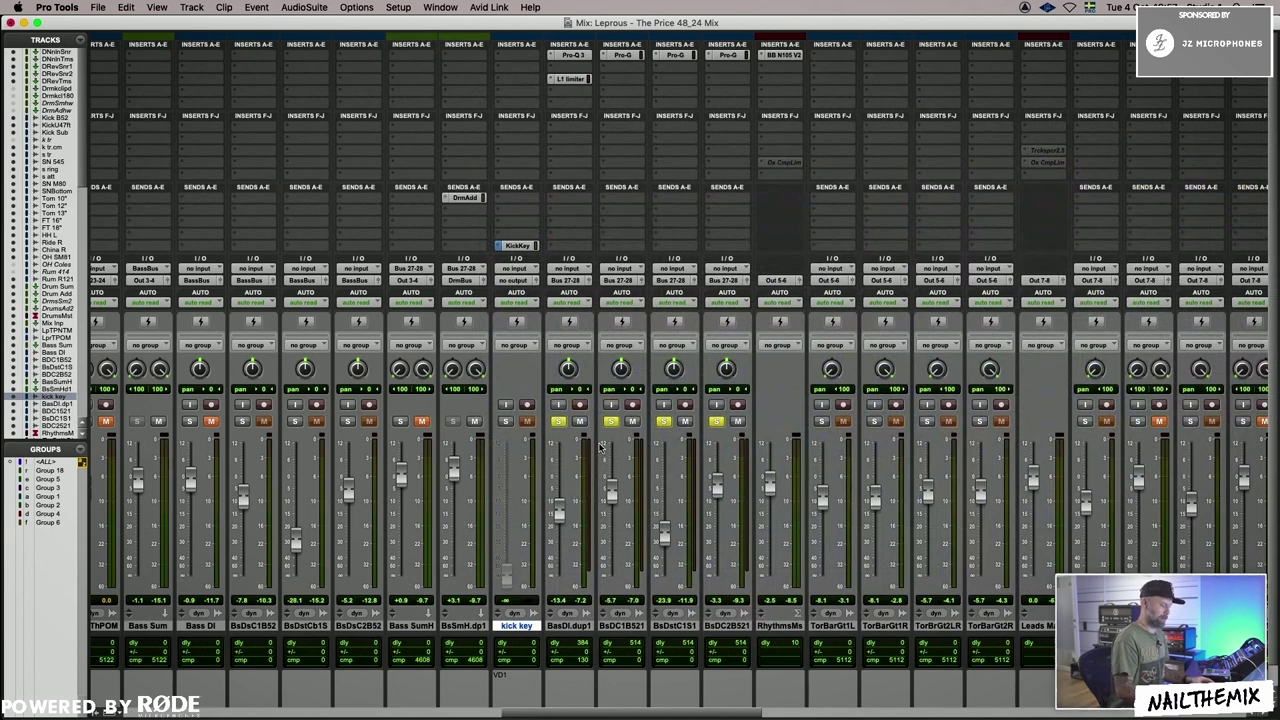
Show the Edit window and zoom in on the start of the duplicated bass clips to examine their waveforms against the kick key.
{"action": "key", "text": "super+equal"}
{"action": "left_click", "coordinate": [363, 500]}
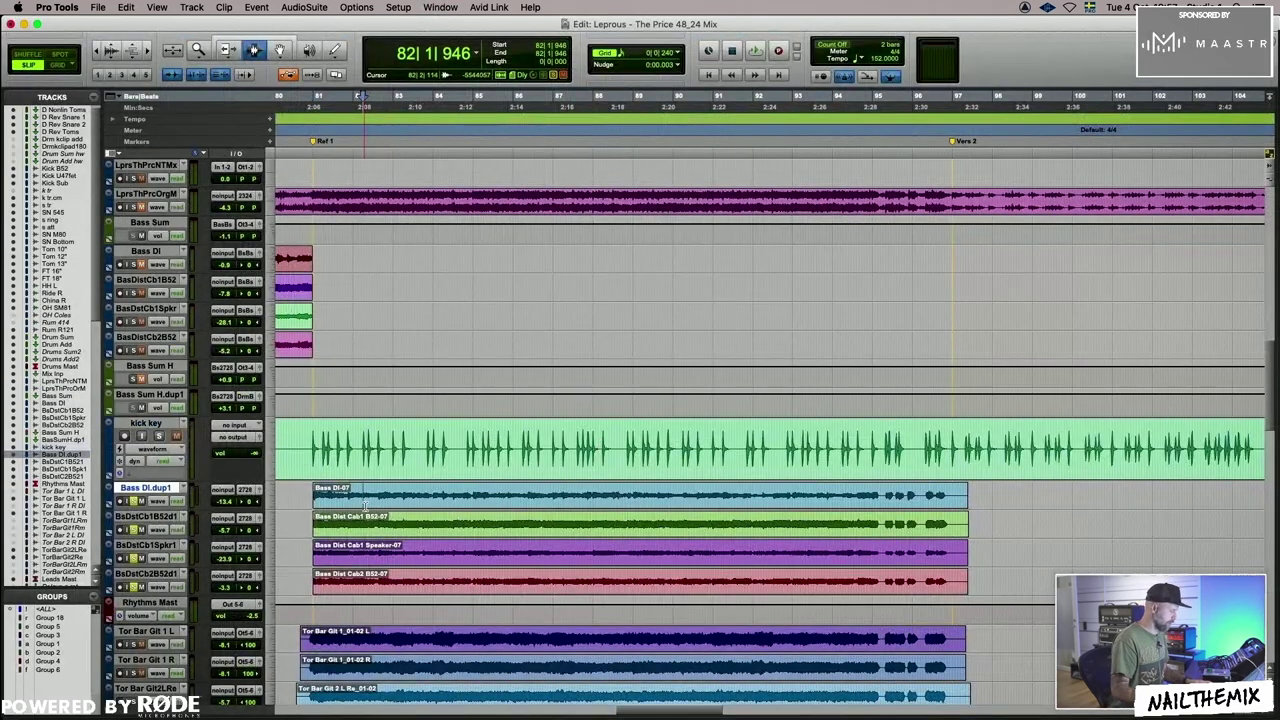
{"action": "key", "text": "t"}
{"action": "key", "text": "t"}
{"action": "key", "text": "t"}
{"action": "key", "text": "t"}
{"action": "key", "text": "t"}
{"action": "key", "text": "t"}
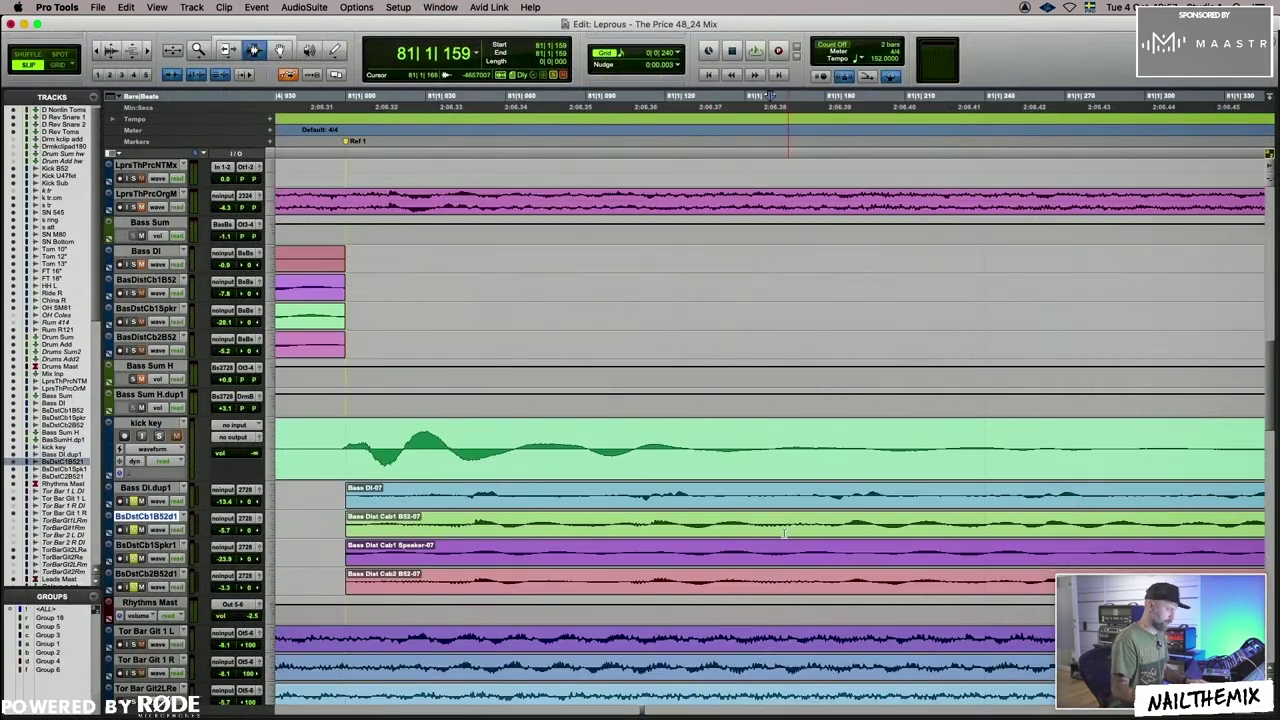
Zoom back out on the timeline and examine the duplicated bass clips across the whole Ref 1 section.
{"action": "key", "text": "r"}
{"action": "key", "text": "r"}
{"action": "key", "text": "r"}
{"action": "key", "text": "r"}
{"action": "key", "text": "r"}
{"action": "key", "text": "r"}
{"action": "key", "text": "r"}
{"action": "key", "text": "r"}
{"action": "key", "text": "r"}
{"action": "key", "text": "r"}
{"action": "left_click", "coordinate": [881, 531]}
{"action": "key", "text": "t"}
{"action": "key", "text": "t"}
{"action": "key", "text": "r"}
{"action": "left_click", "coordinate": [767, 532]}
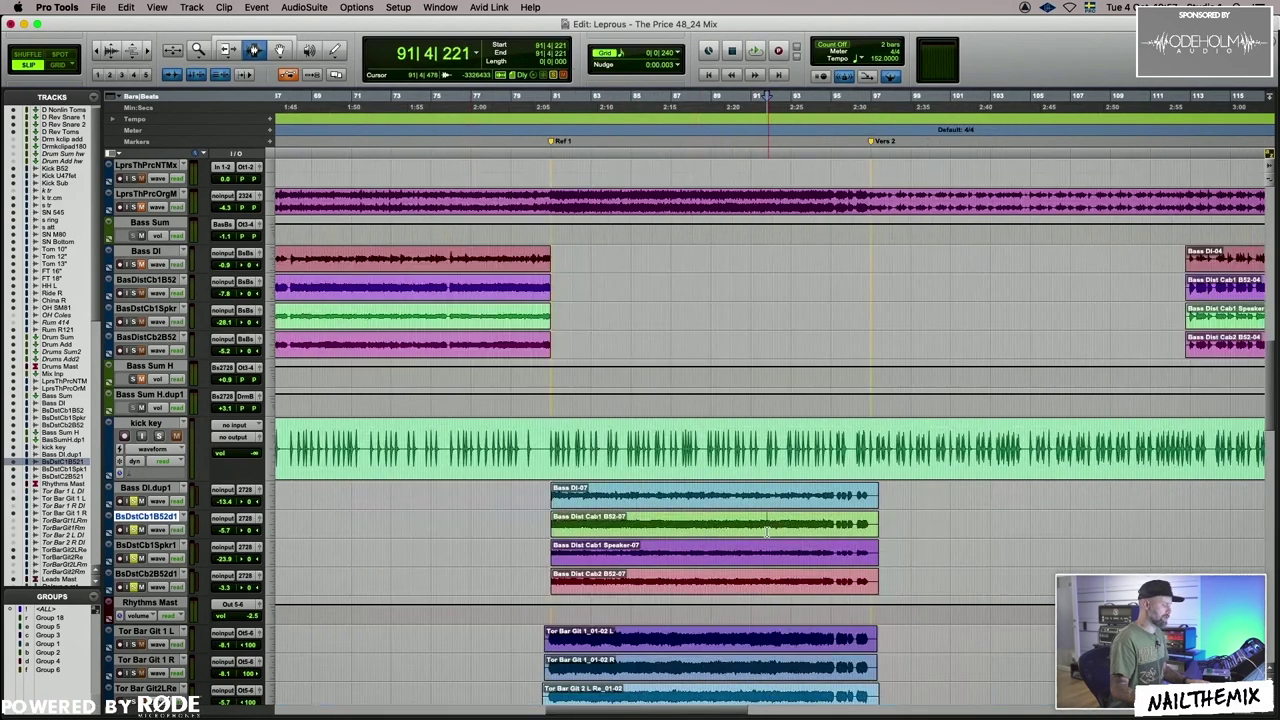
{"action": "key", "text": "super+bracketright"}
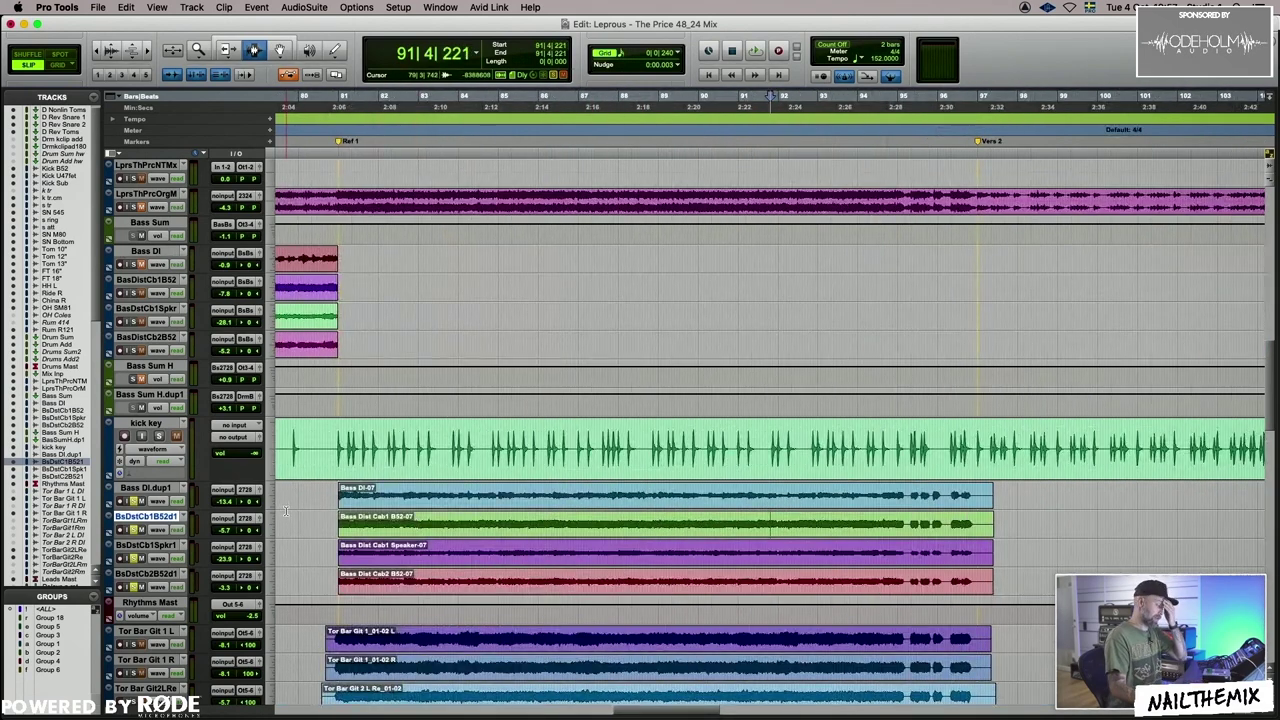
Place the edit cursor near the start of the Bass DI-07 clip and unsolo the four duplicated bass tracks.
{"action": "left_click", "coordinate": [341, 494]}
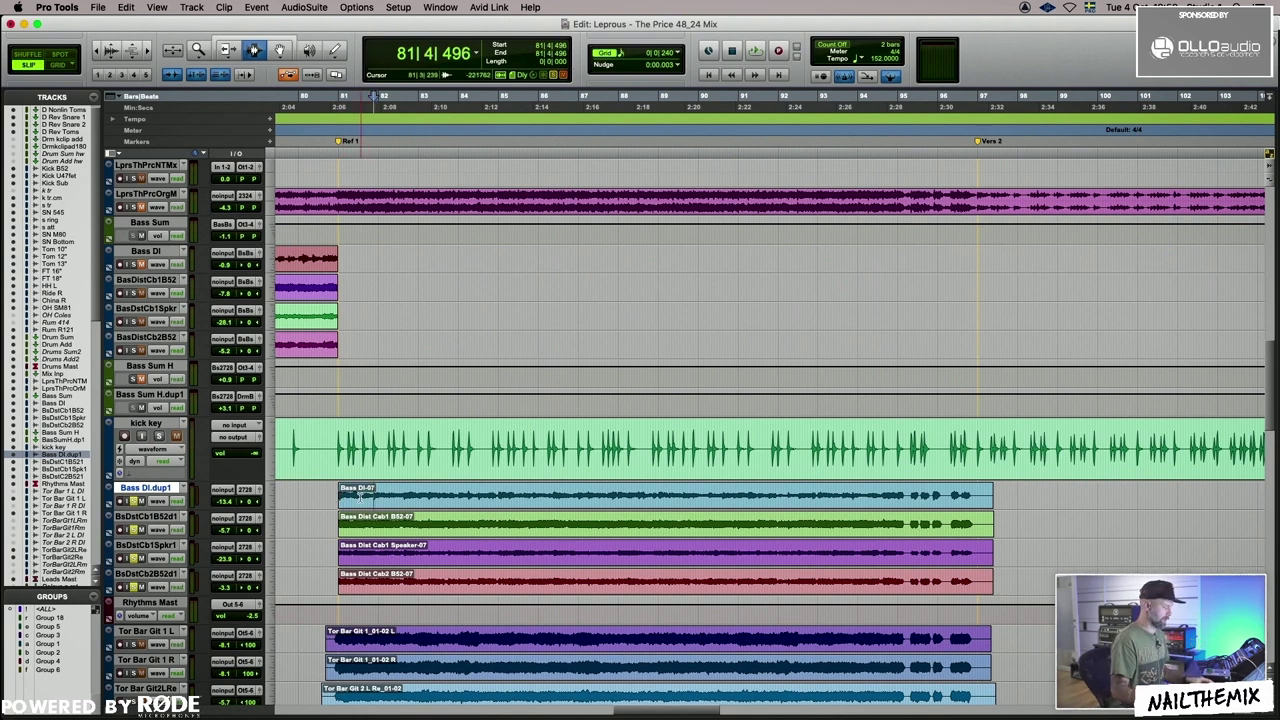
{"action": "key", "text": "super+equal"}
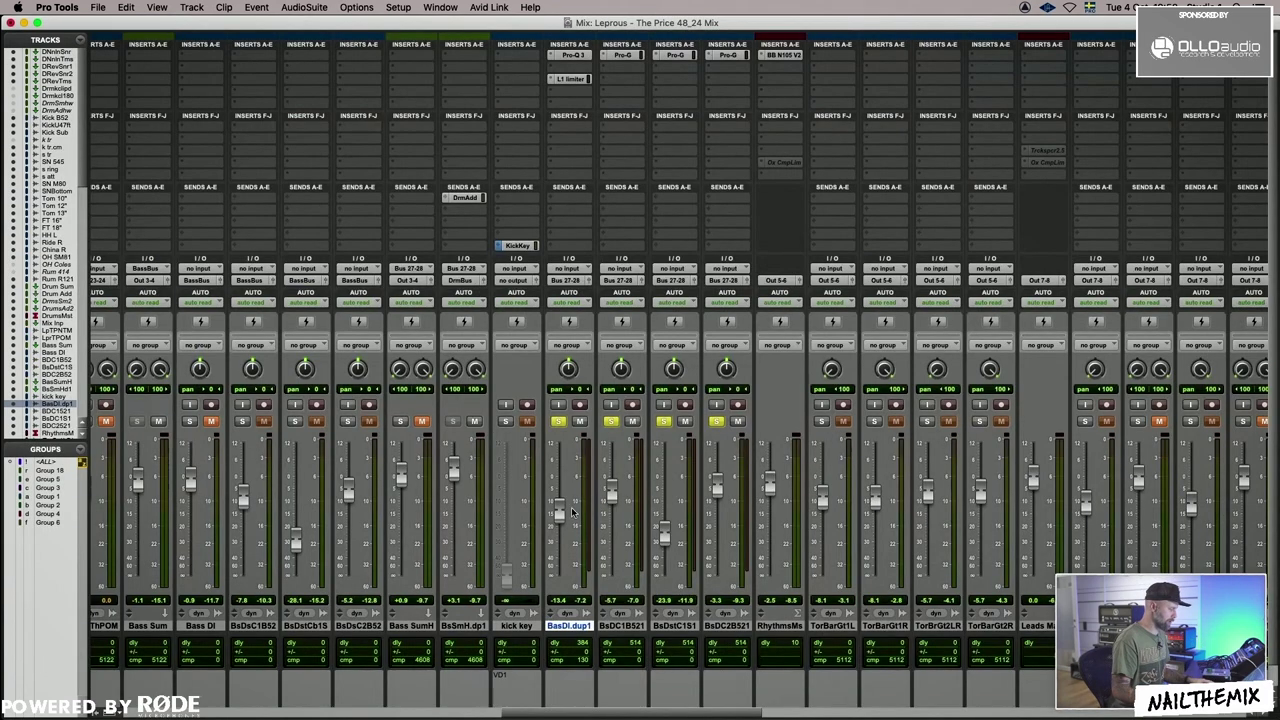
{"action": "left_click", "coordinate": [665, 423]}
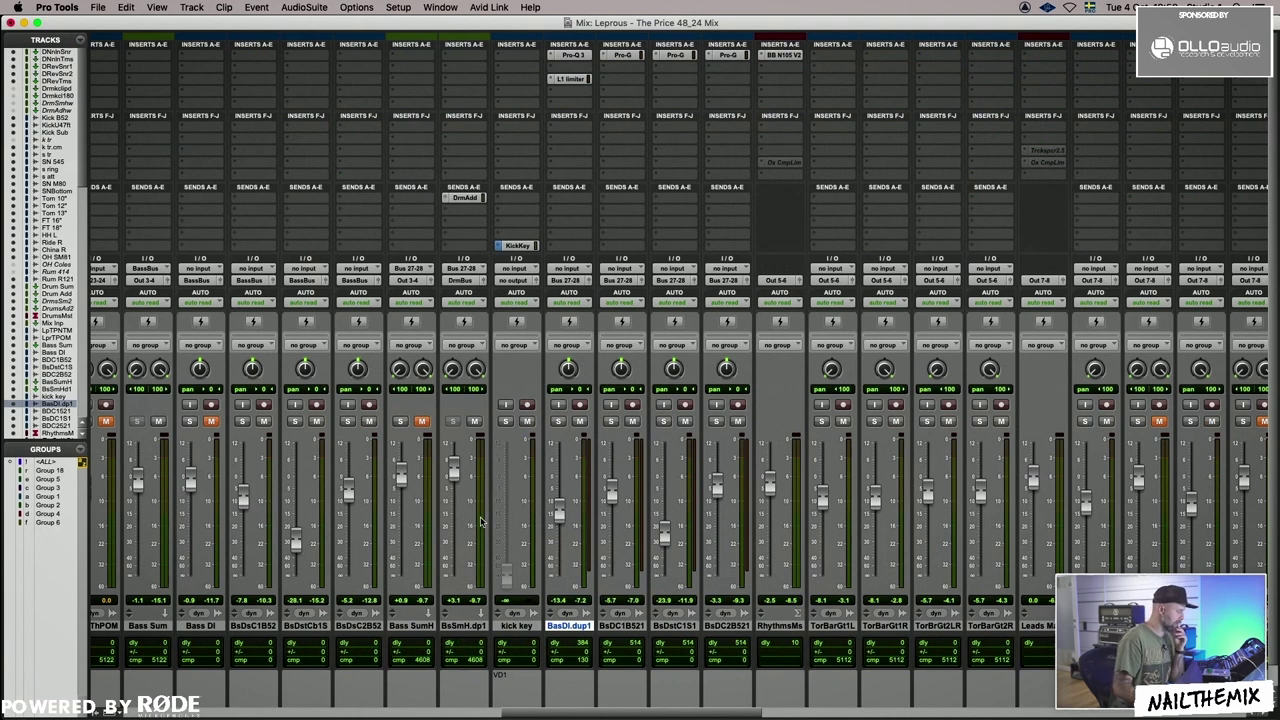
Insert a stereo FabFilter Pro-Q 3 in the first insert slot of the Bass Sum H.dup1 track.
{"action": "left_click", "coordinate": [465, 625]}
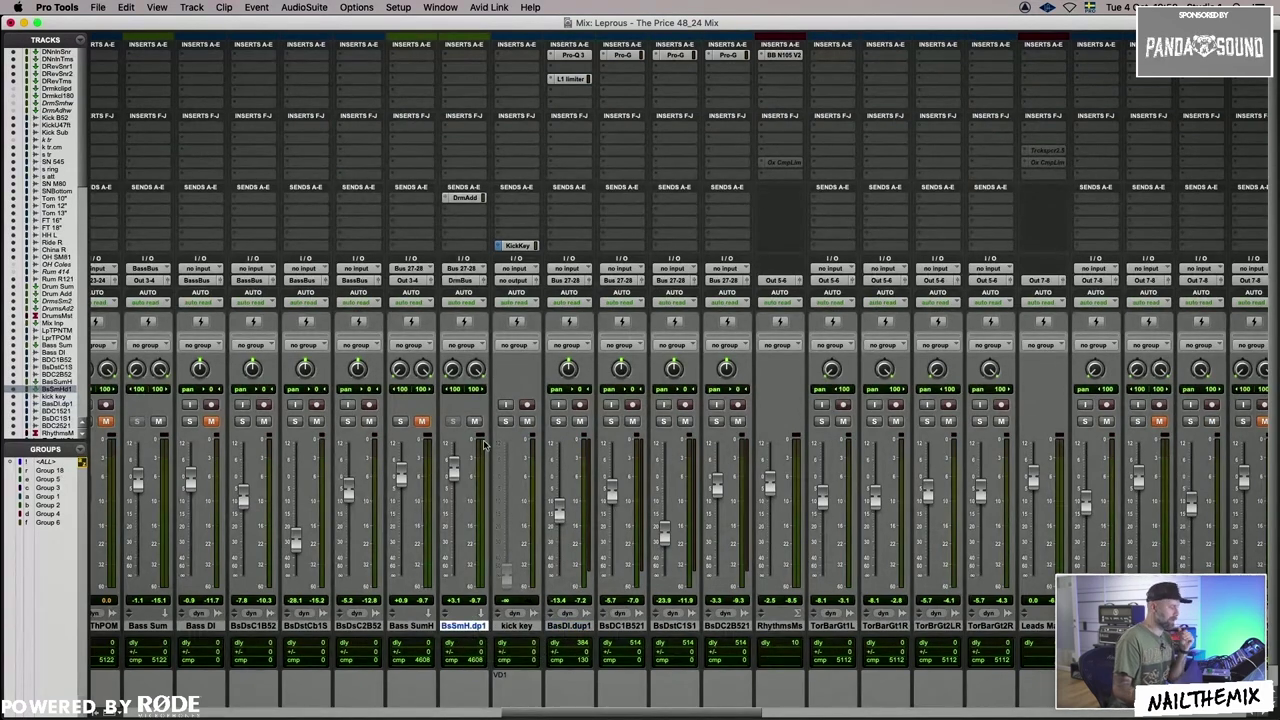
{"action": "left_click", "coordinate": [468, 53]}
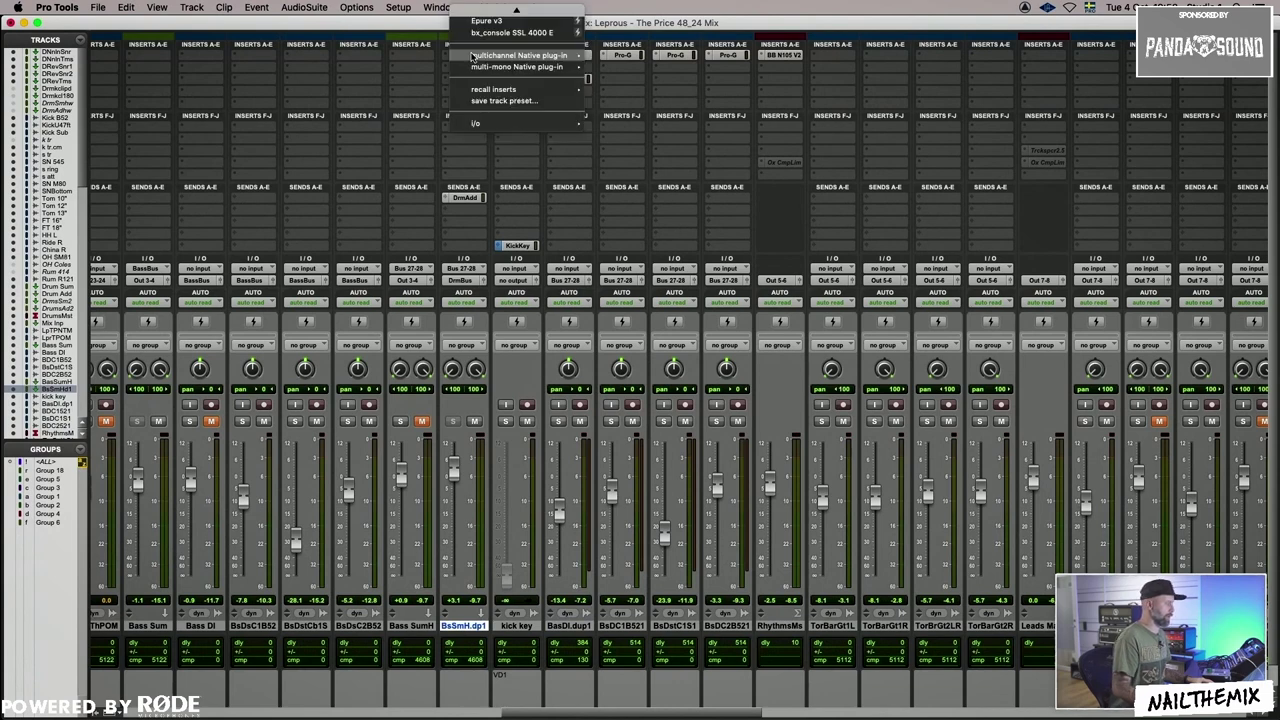
{"action": "left_click", "coordinate": [645, 168]}
{"action": "left_click_drag", "start_coordinate": [708, 85], "coordinate": [720, 67]}
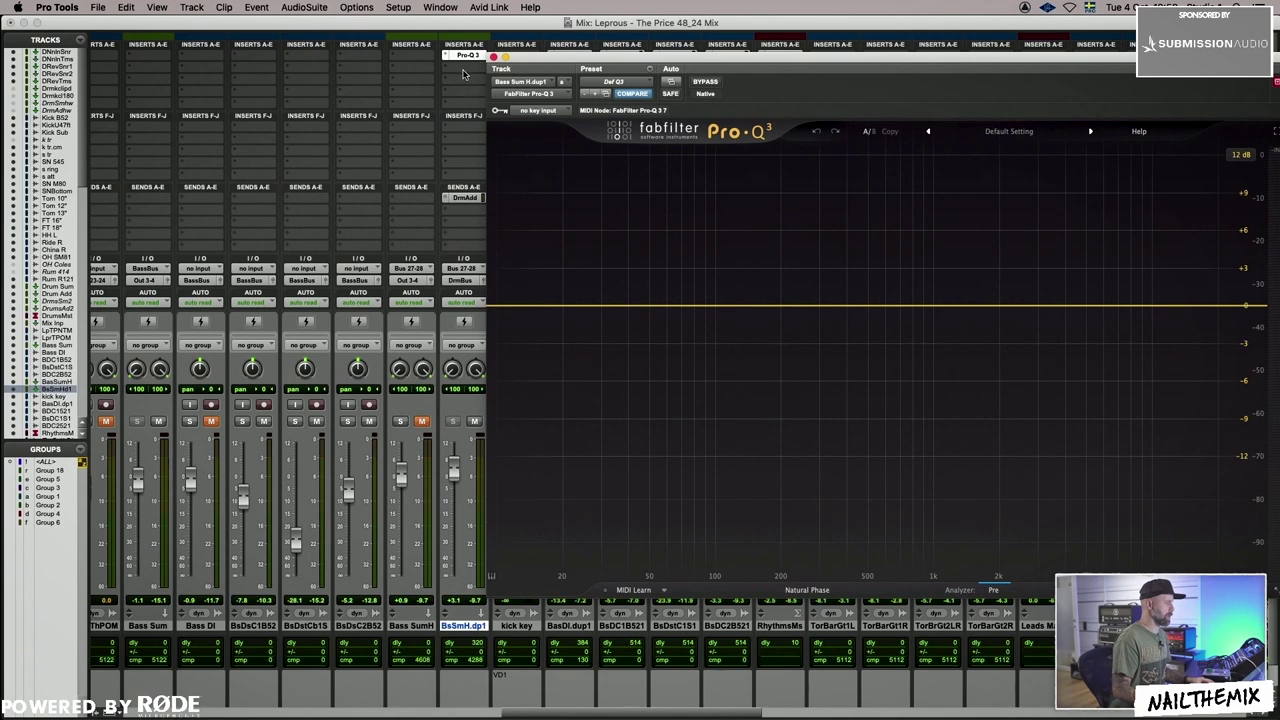
Insert a stereo C6-SideChain plug-in below the Pro-Q 3 on the Bass Sum H.dup1 track.
{"action": "left_click", "coordinate": [464, 70]}
{"action": "mouse_move", "coordinate": [520, 67]}
{"action": "mouse_move", "coordinate": [687, 27]}
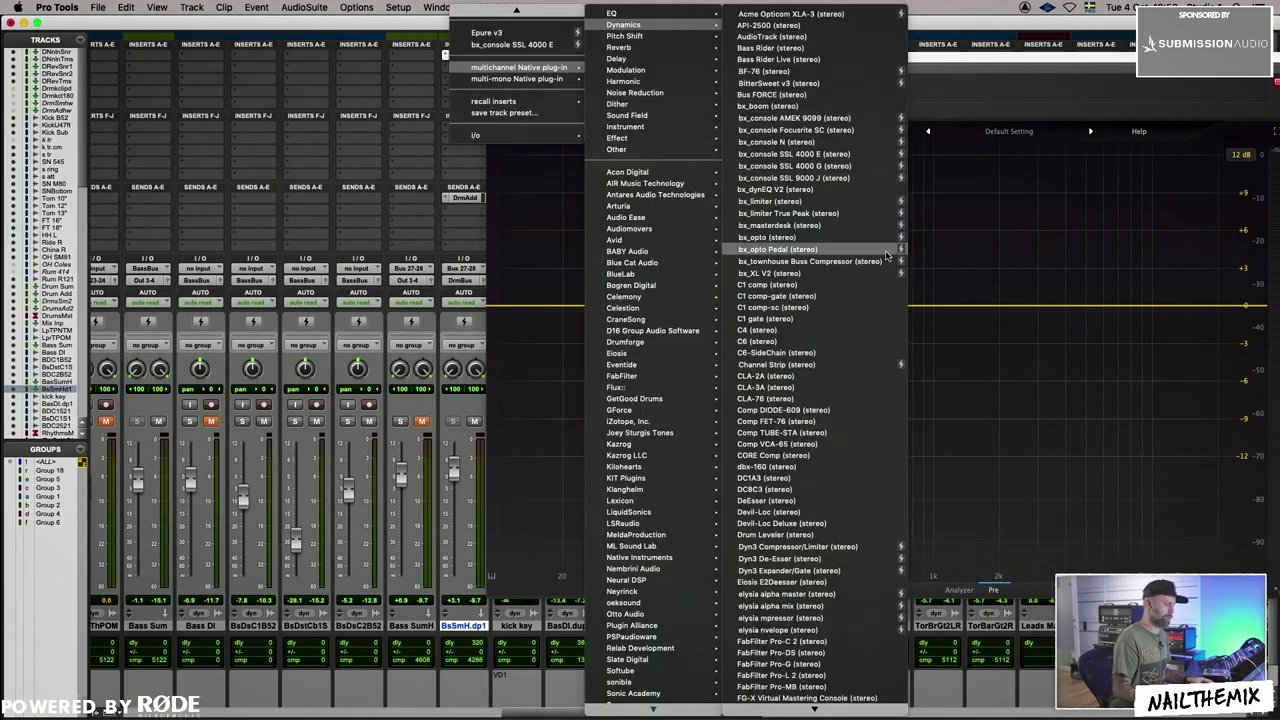
{"action": "left_click", "coordinate": [818, 355]}
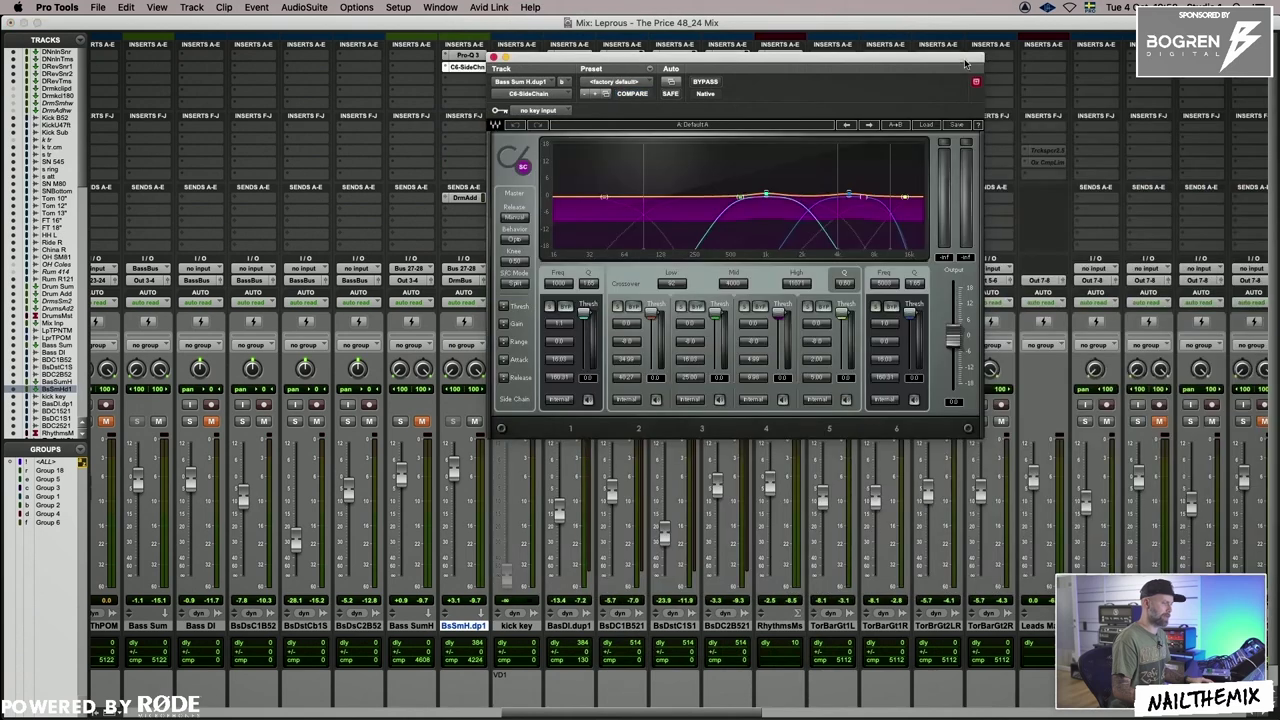
Load the C6LoKey preset in the C6-SideChain and set its key input to the C6LoKey bus.
{"action": "left_click_drag", "start_coordinate": [623, 69], "coordinate": [792, 116]}
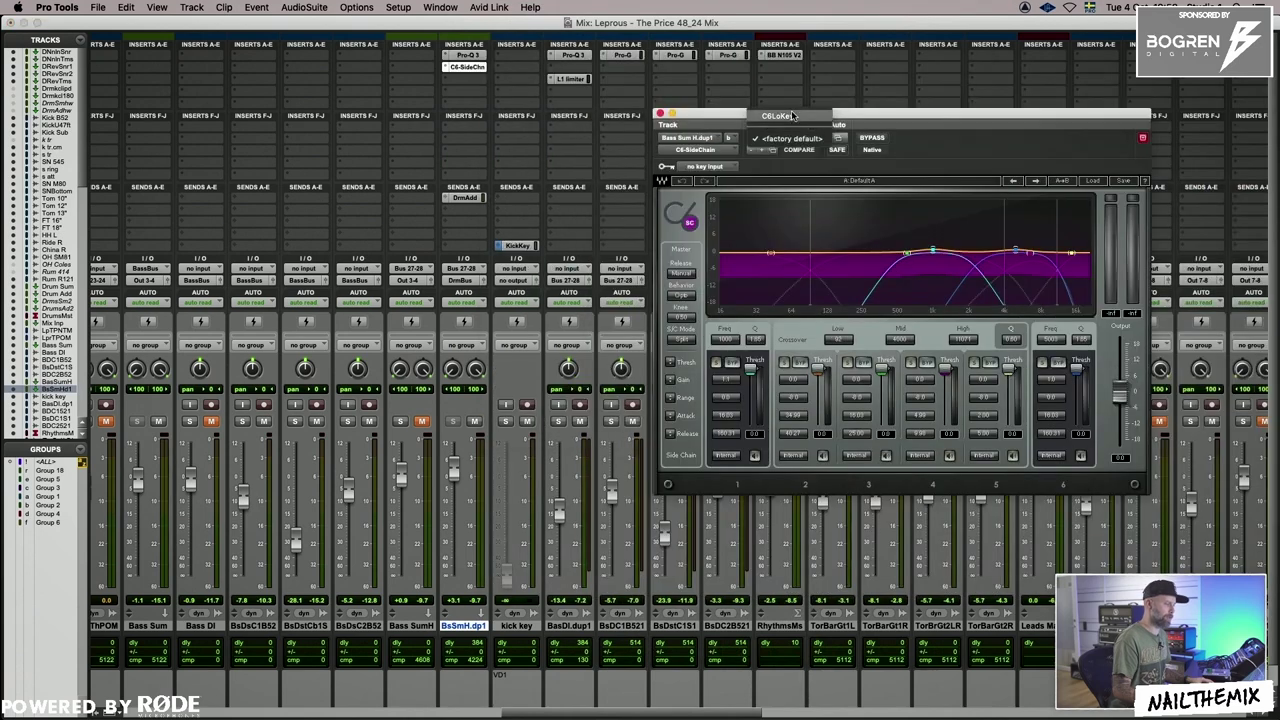
{"action": "left_click", "coordinate": [792, 116]}
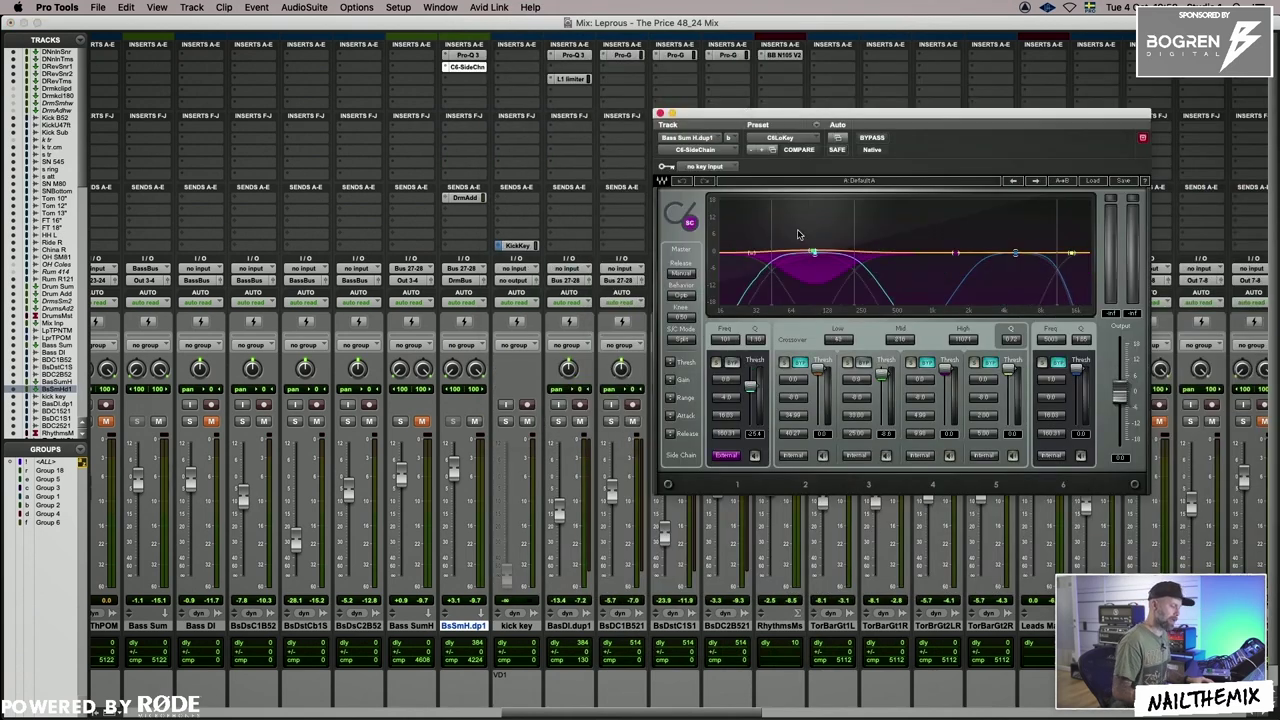
{"action": "left_click", "coordinate": [705, 166]}
{"action": "mouse_move", "coordinate": [710, 178]}
{"action": "mouse_move", "coordinate": [800, 183]}
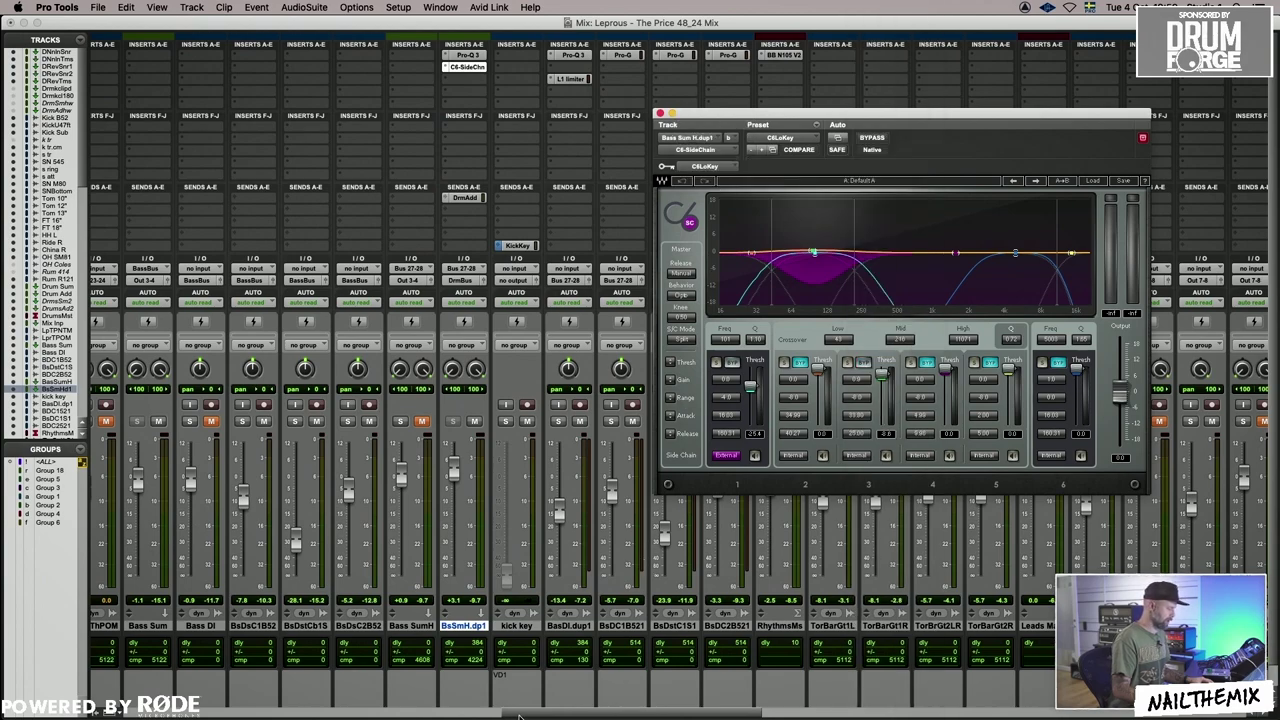
Add a pre-fader send to the C6LoKey bus on all five selected tom tracks.
{"action": "left_click_drag", "start_coordinate": [519, 715], "coordinate": [213, 712]}
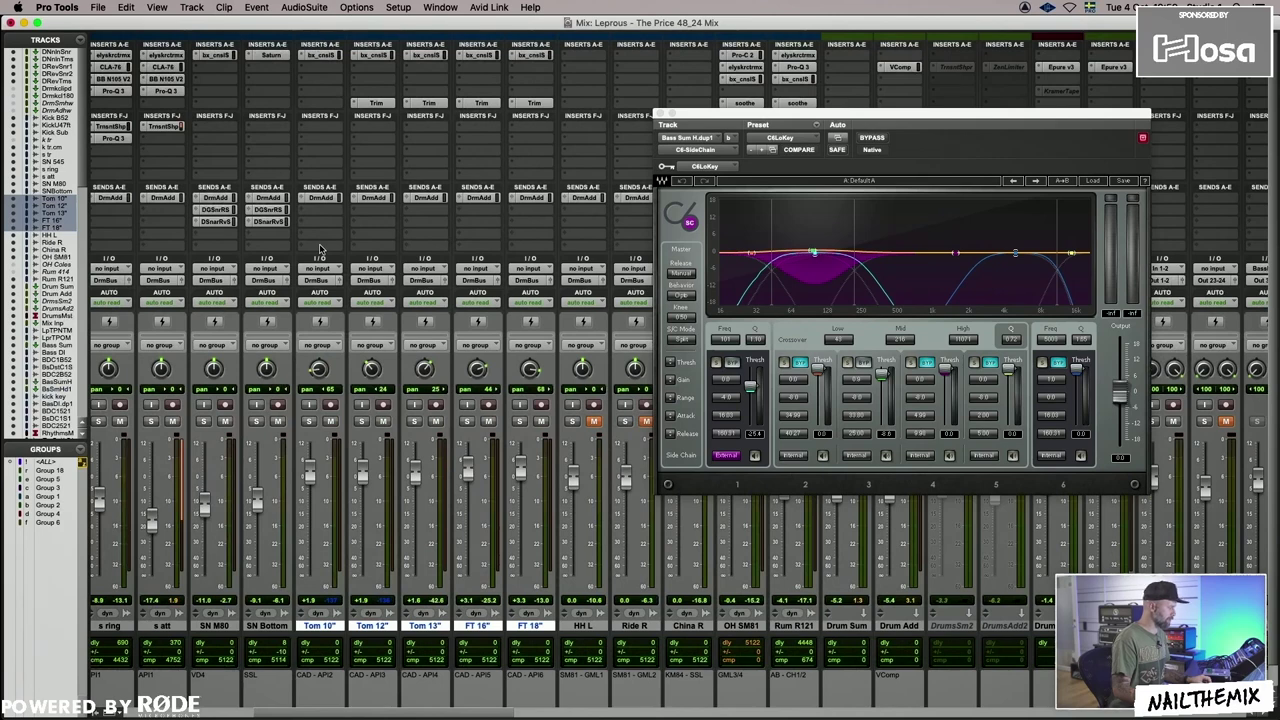
{"action": "left_click", "coordinate": [320, 248]}
{"action": "mouse_move", "coordinate": [483, 271]}
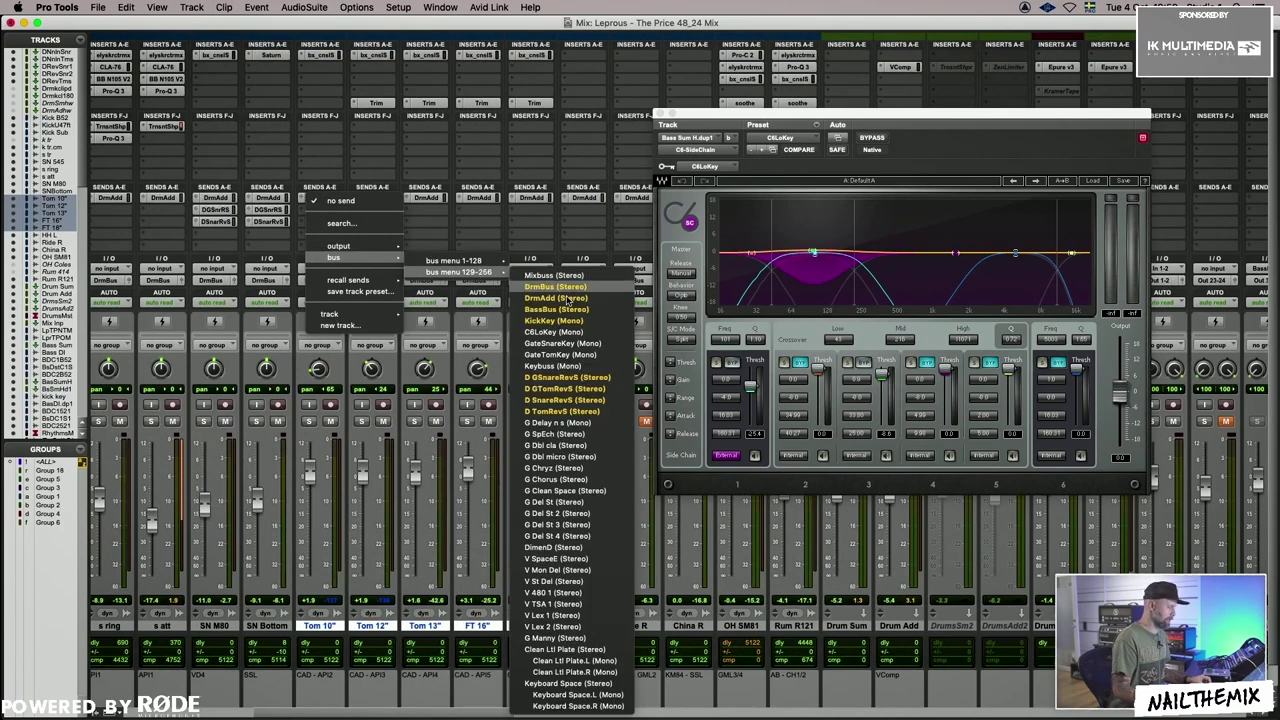
{"action": "left_click", "coordinate": [575, 332], "text": "alt+shift"}
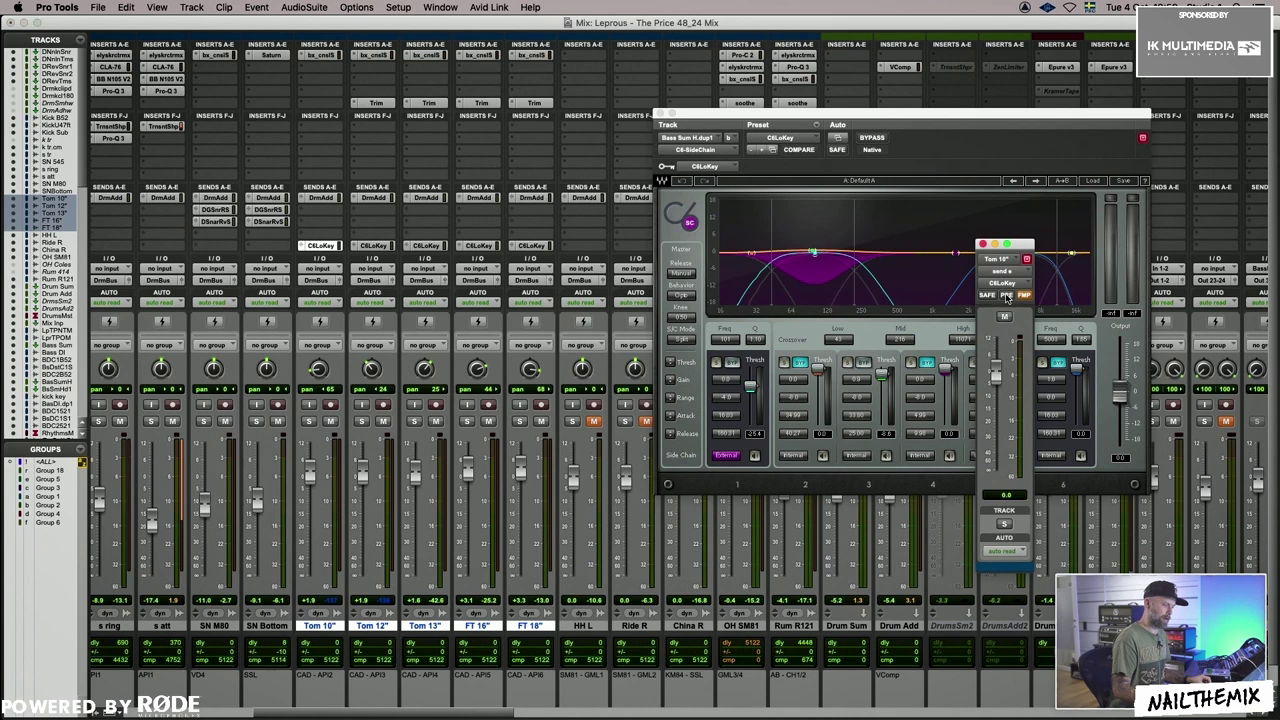
{"action": "left_click", "coordinate": [1006, 295], "text": "alt+shift"}
{"action": "left_click", "coordinate": [983, 244]}
Bring the tom clips around Ref 1 into view in the Edit window and move the C6 window clear of them.
{"action": "left_click_drag", "start_coordinate": [482, 710], "coordinate": [500, 710]}
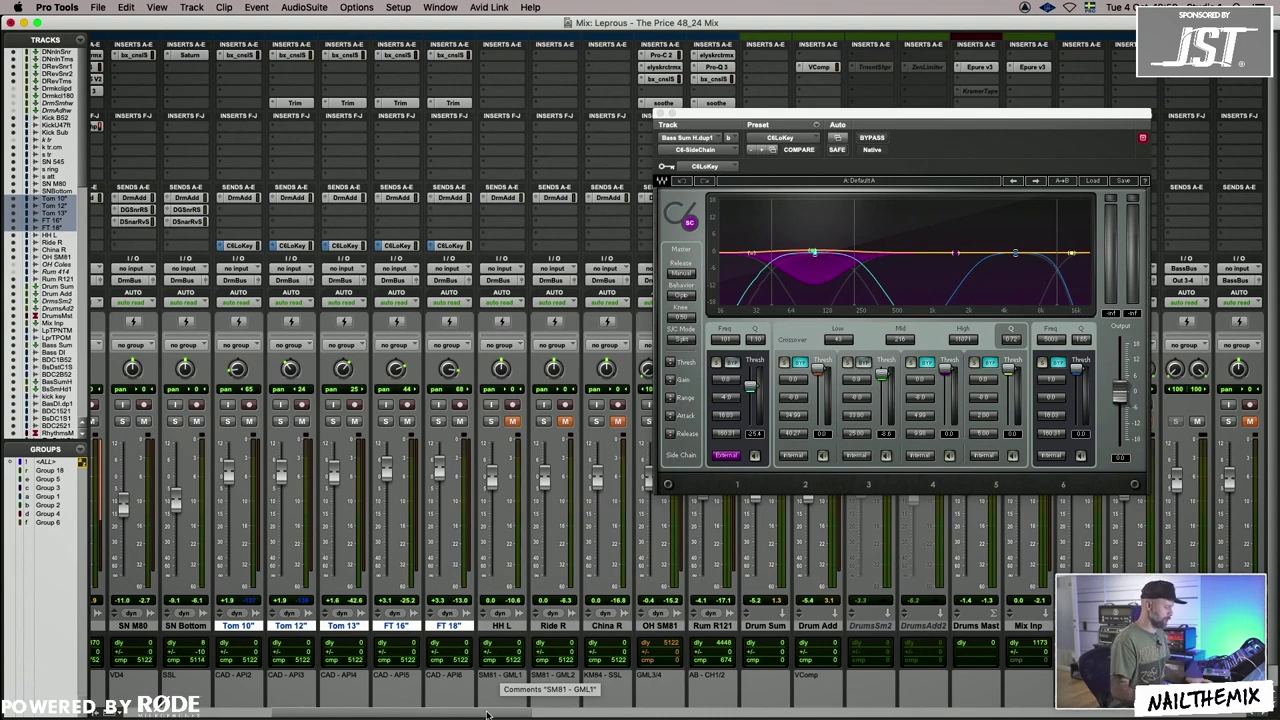
{"action": "left_click_drag", "start_coordinate": [487, 713], "coordinate": [724, 716]}
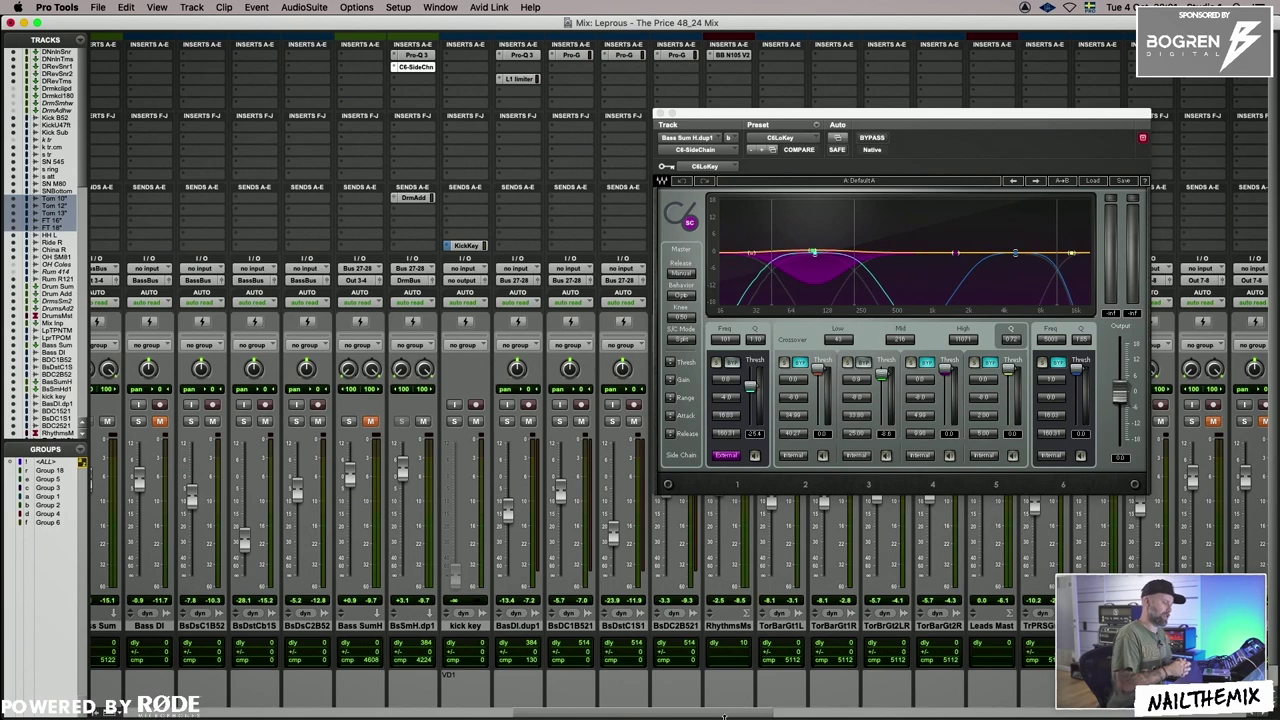
{"action": "key", "text": "super+equal"}
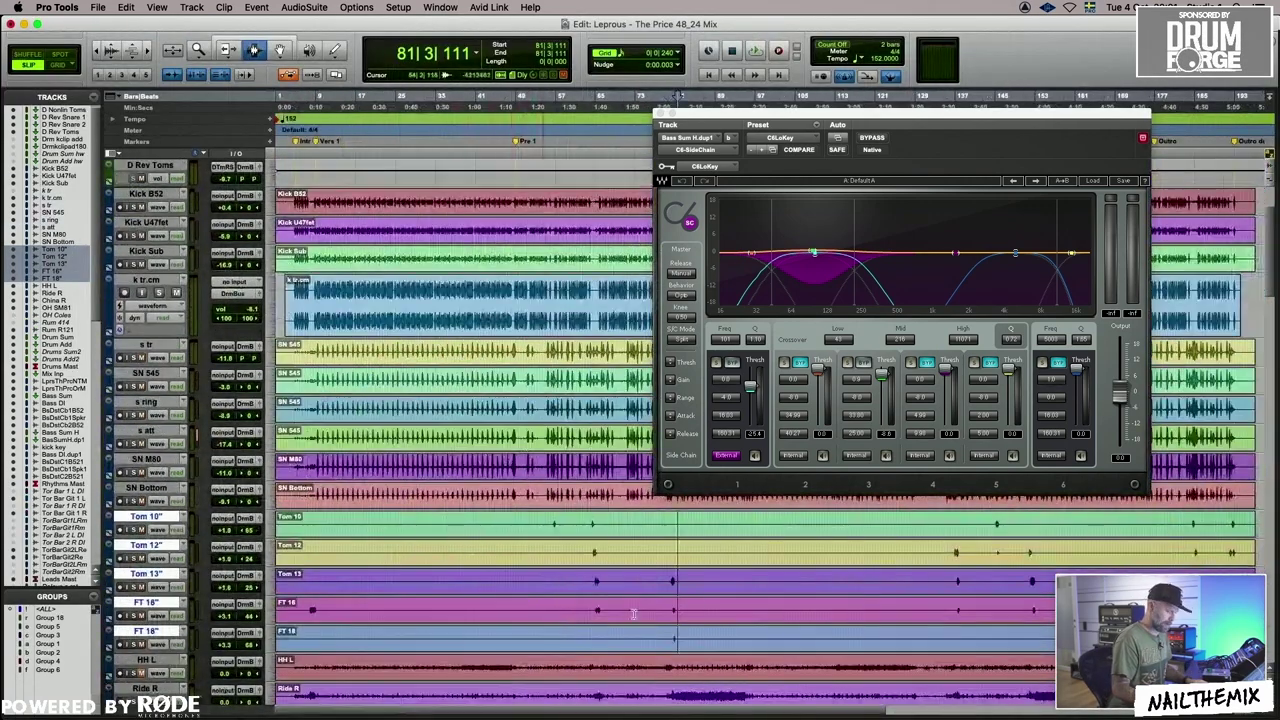
{"action": "key", "text": "r"}
{"action": "left_click", "coordinate": [534, 592]}
{"action": "key", "text": "t"}
{"action": "key", "text": "t"}
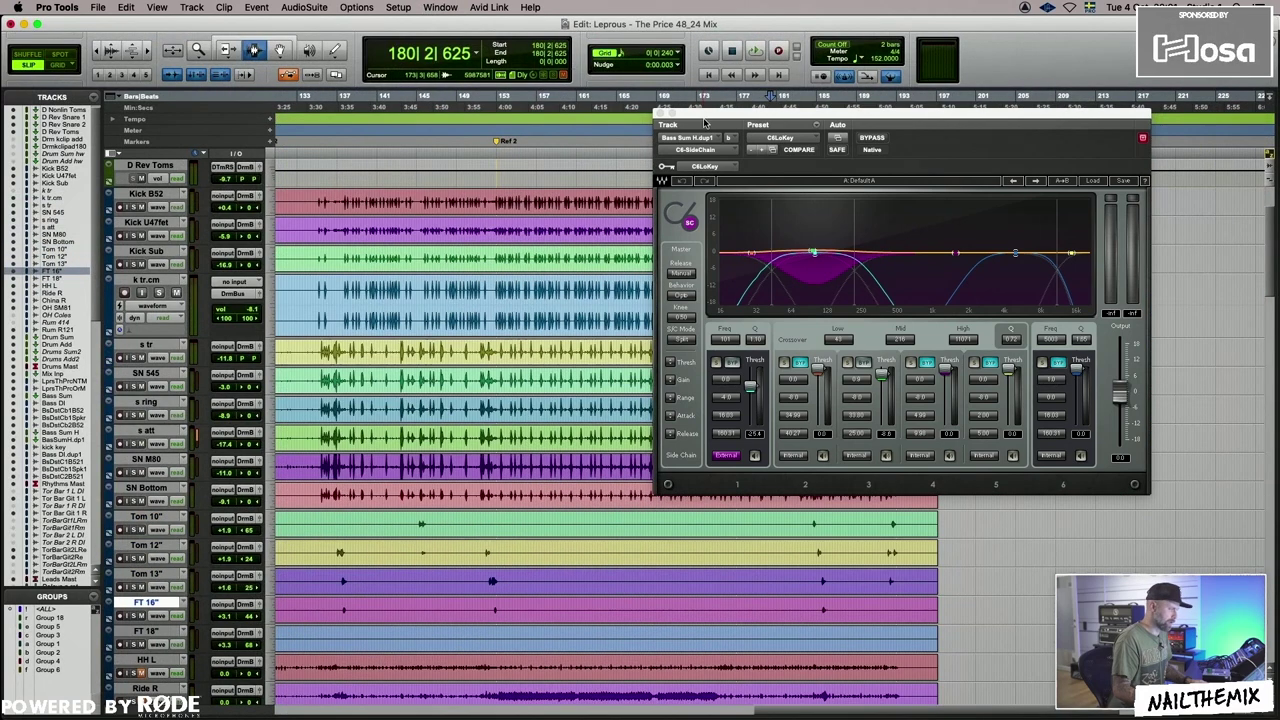
{"action": "left_click_drag", "start_coordinate": [707, 116], "coordinate": [1056, 108]}
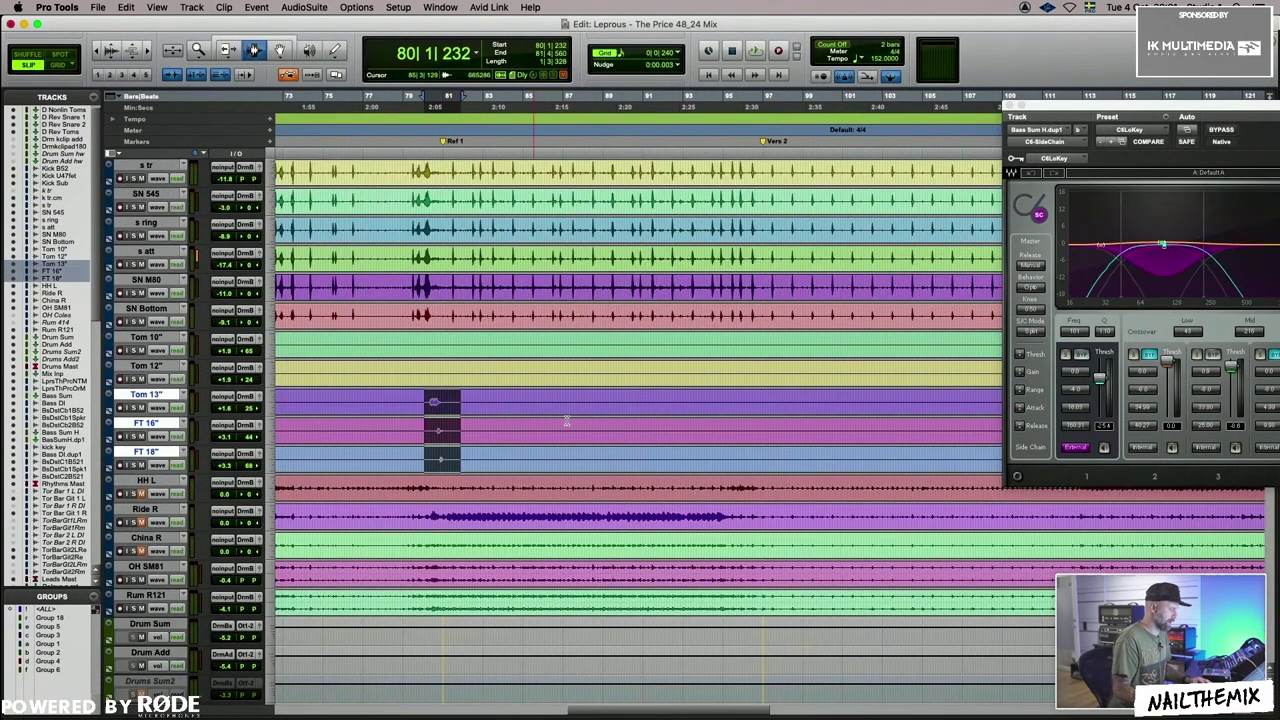
Paste the tom fill from the start of Ref 1 onto Tom 13", FT 16" and FT 18" at about 88|3|271.
{"action": "left_click", "coordinate": [596, 440]}
{"action": "left_click_drag", "start_coordinate": [598, 447], "coordinate": [600, 460]}
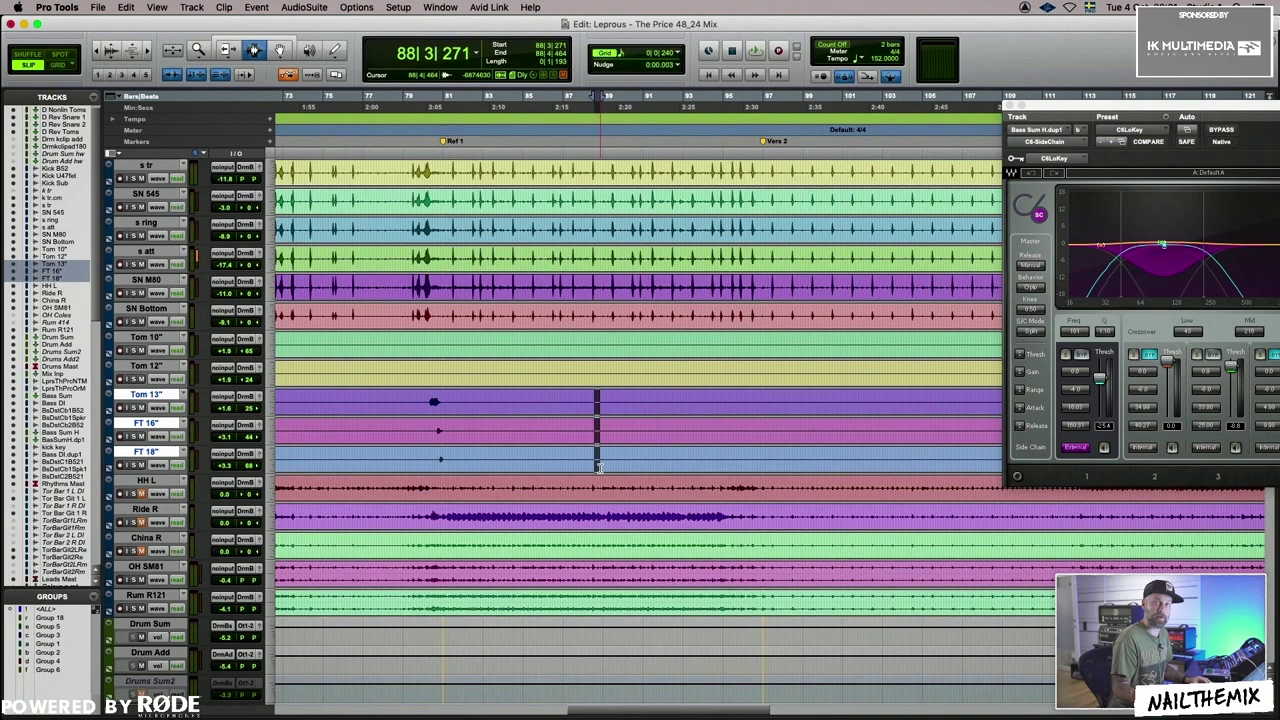
{"action": "key", "text": "super+v"}
{"action": "left_click", "coordinate": [596, 404]}
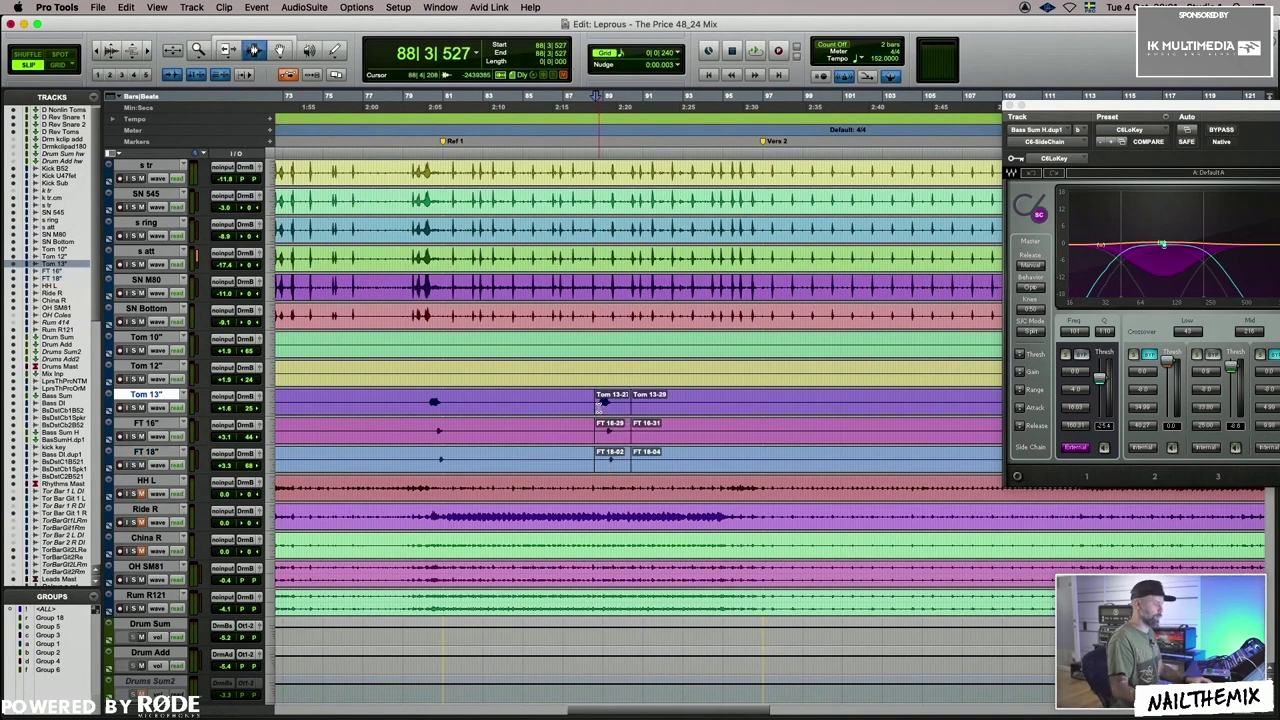
{"action": "left_click", "coordinate": [599, 403]}
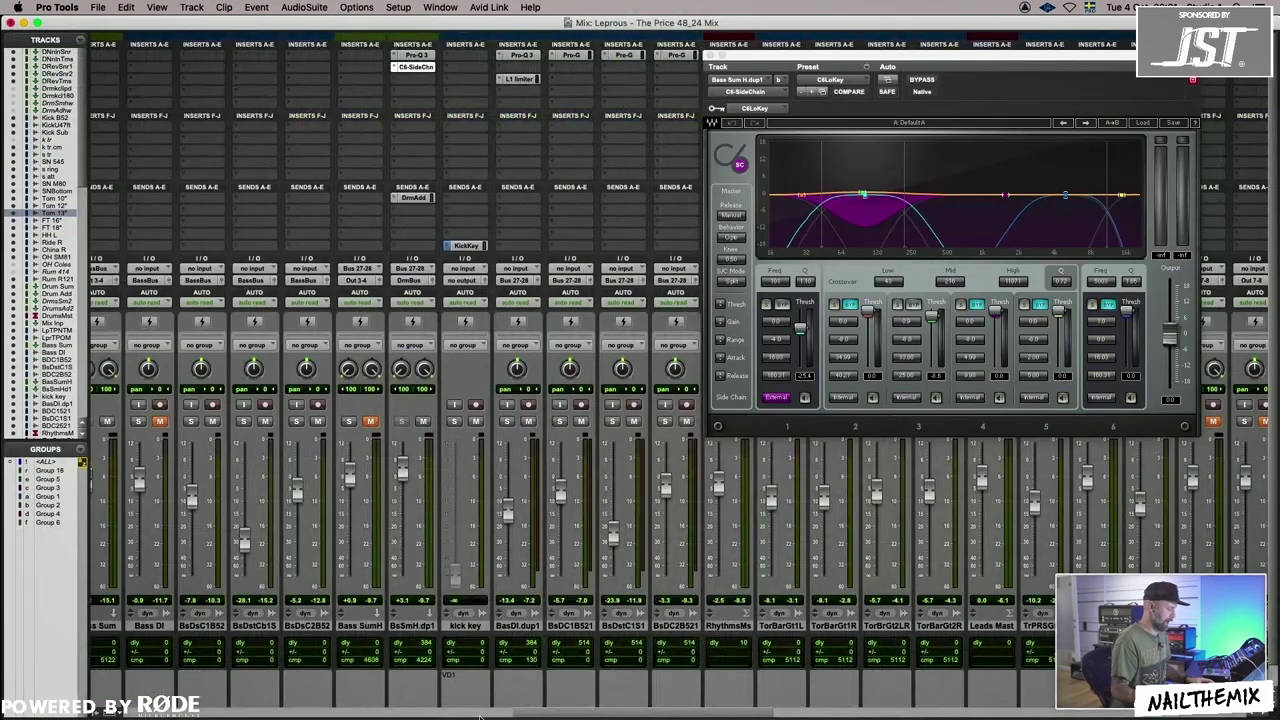
Solo the four duplicated bass tracks and set the C6 band 3 threshold to -10.0 during playback.
{"action": "left_click_drag", "start_coordinate": [505, 715], "coordinate": [577, 716]}
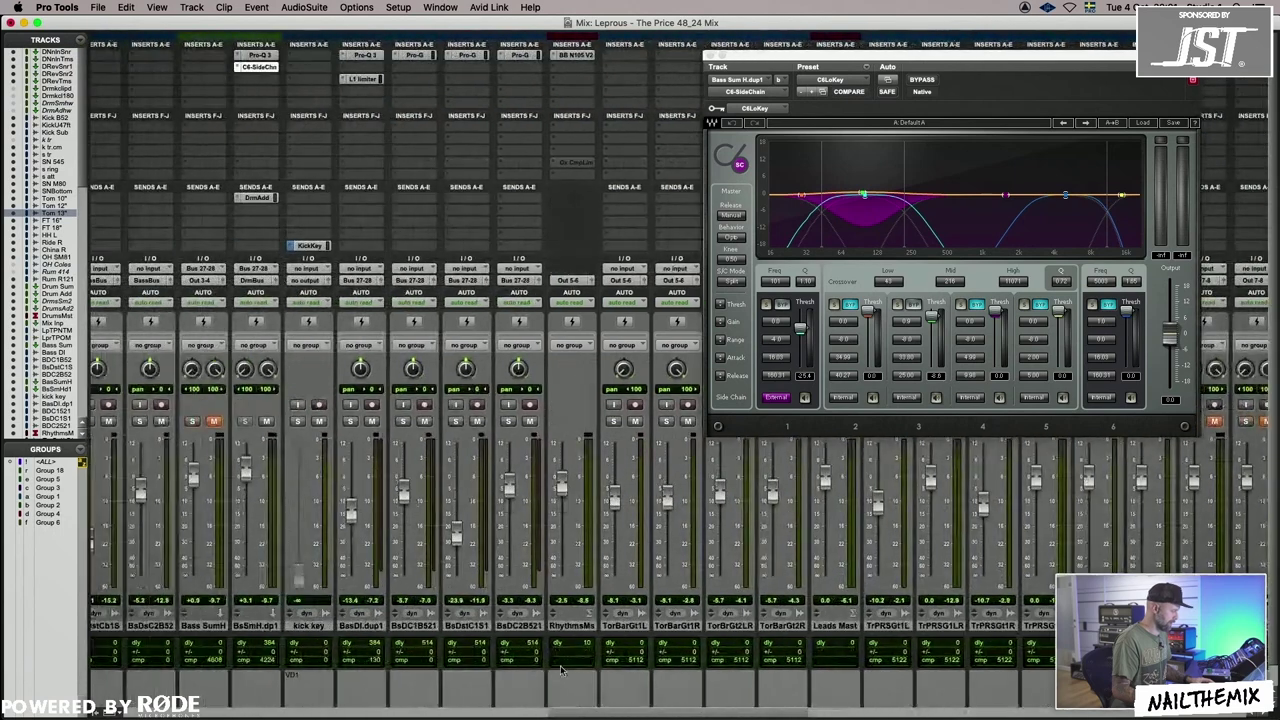
{"action": "left_click", "coordinate": [535, 626]}
{"action": "left_click", "coordinate": [355, 626], "text": "shift"}
{"action": "left_click", "coordinate": [349, 421], "text": "alt+shift"}
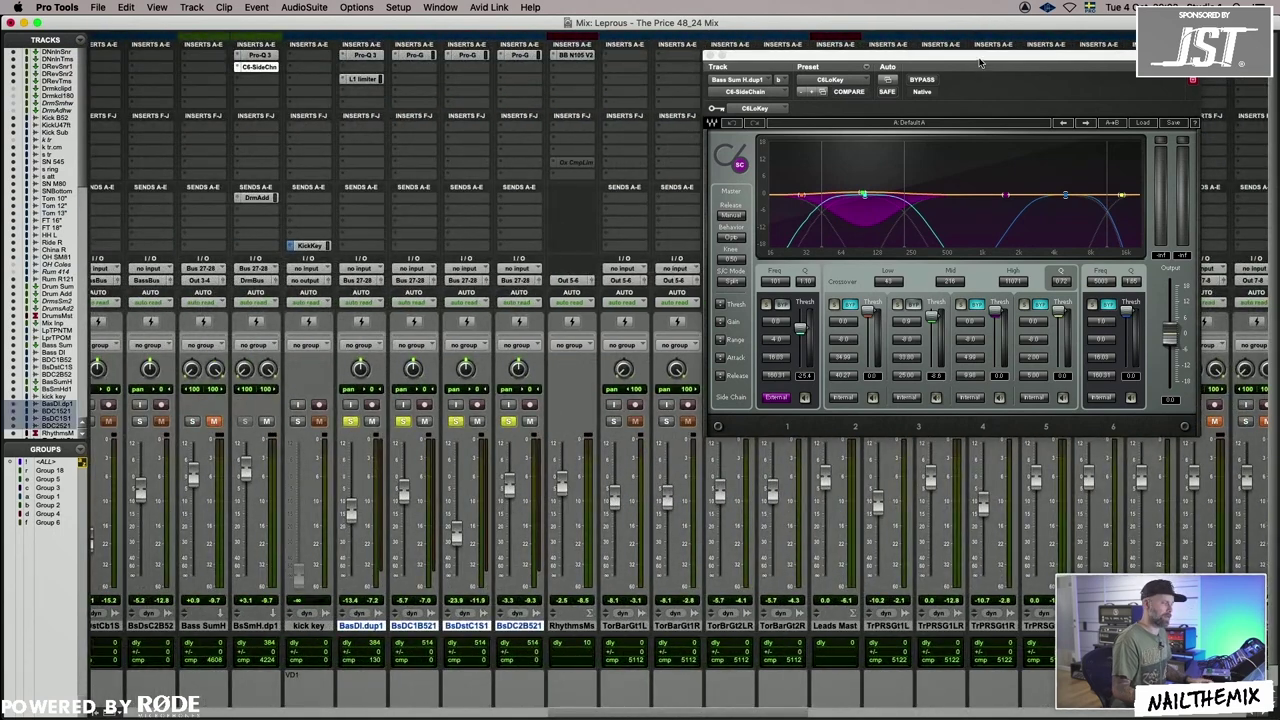
{"action": "left_click_drag", "start_coordinate": [980, 63], "coordinate": [876, 66]}
{"action": "key", "text": "space"}
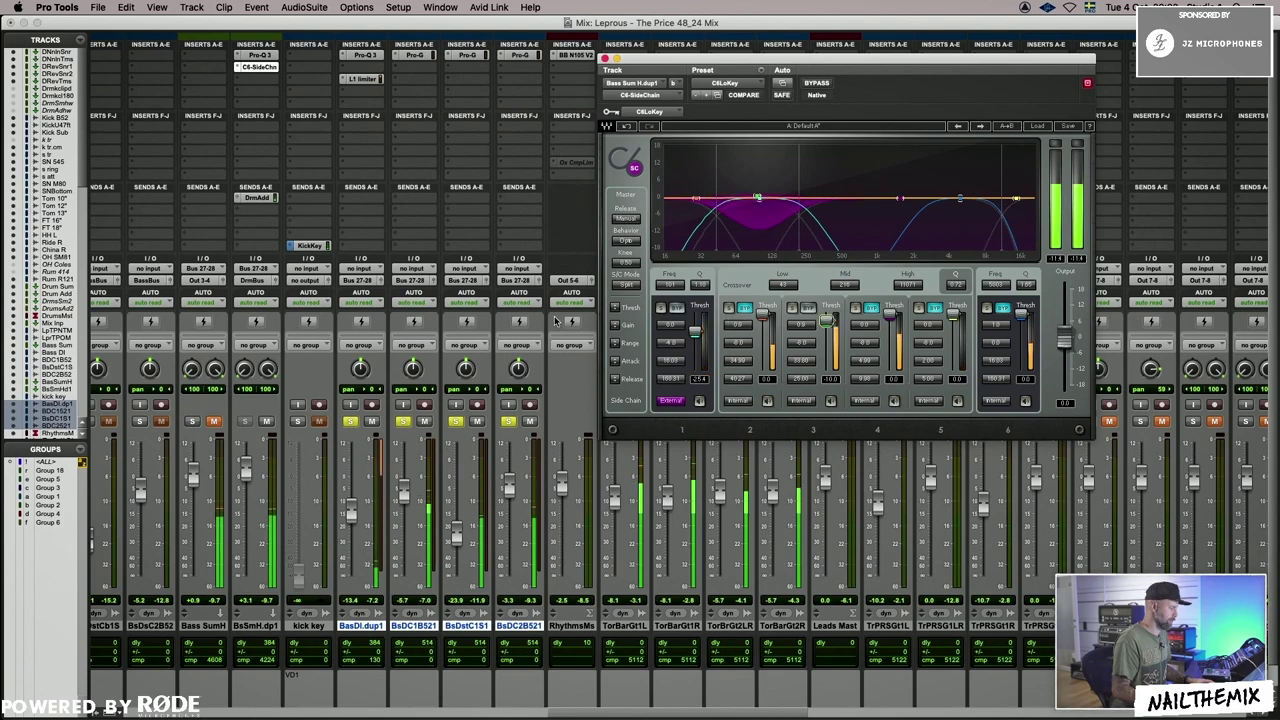
{"action": "key", "text": "space"}
Select the five tom tracks in the Mix window and solo them together with the duplicated bass tracks.
{"action": "left_click_drag", "start_coordinate": [695, 714], "coordinate": [208, 718]}
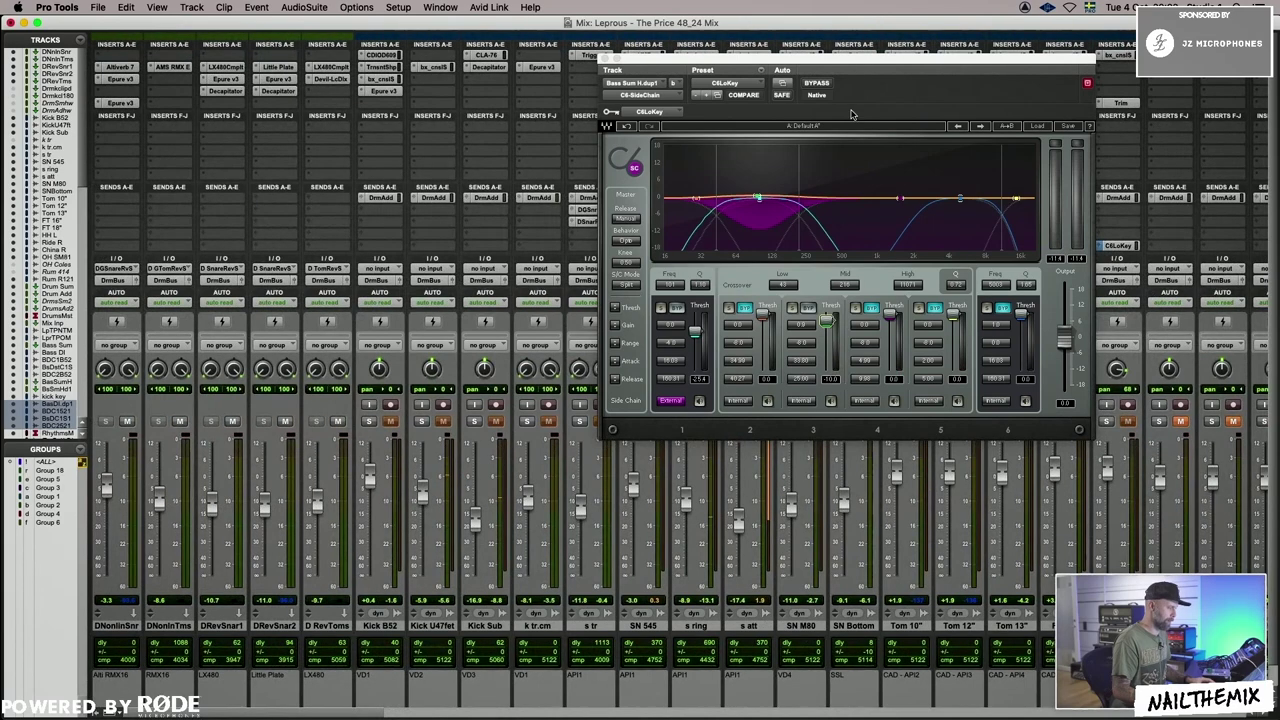
{"action": "left_click_drag", "start_coordinate": [325, 716], "coordinate": [393, 716]}
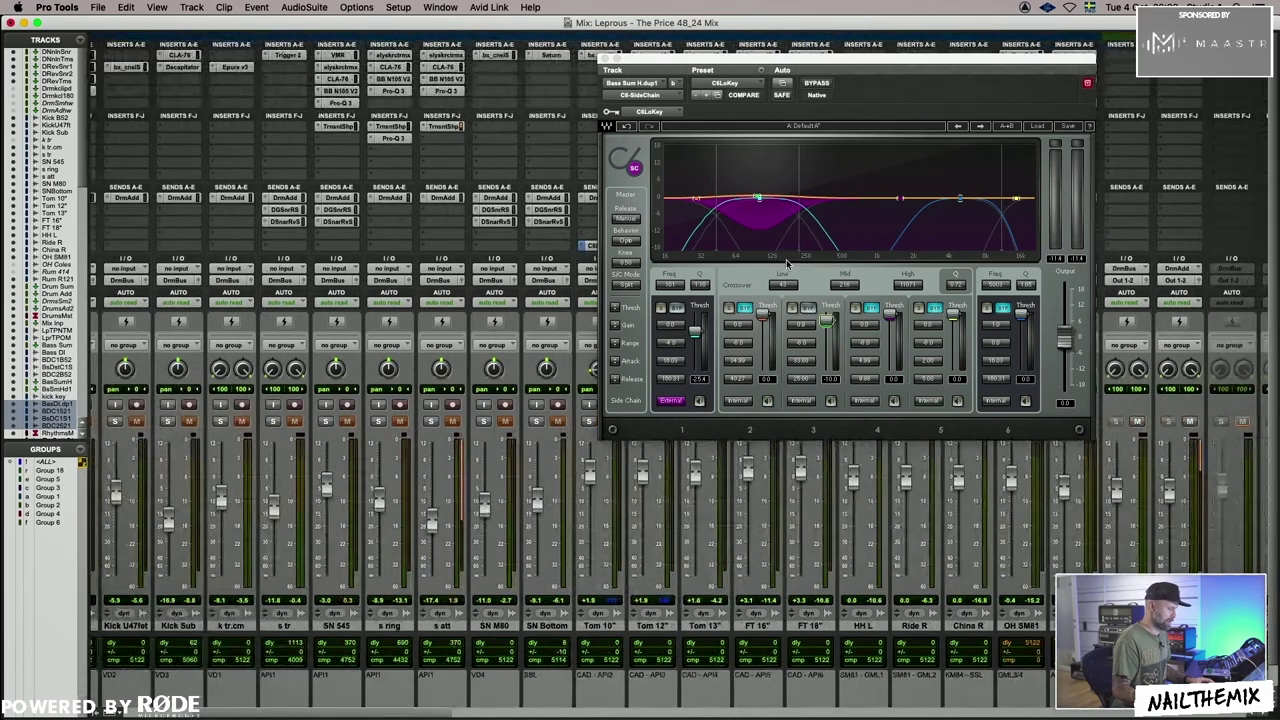
{"action": "left_click", "coordinate": [711, 382]}
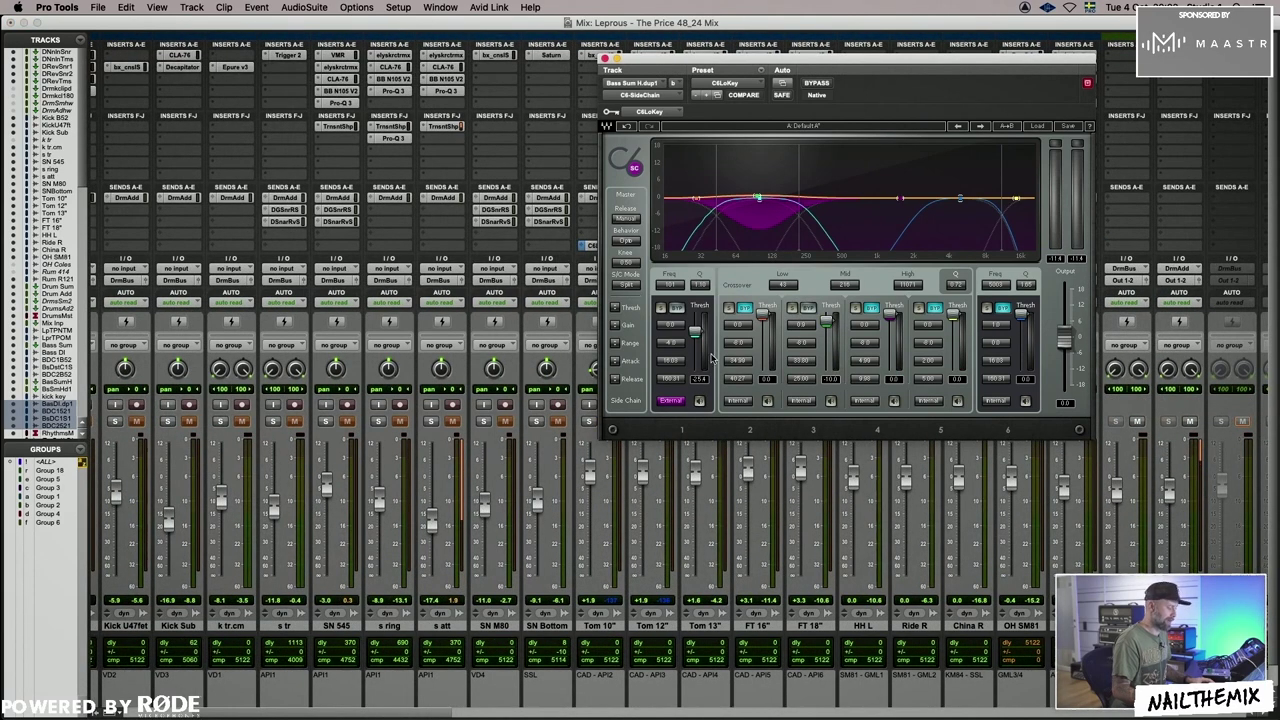
{"action": "left_click_drag", "start_coordinate": [439, 714], "coordinate": [445, 714]}
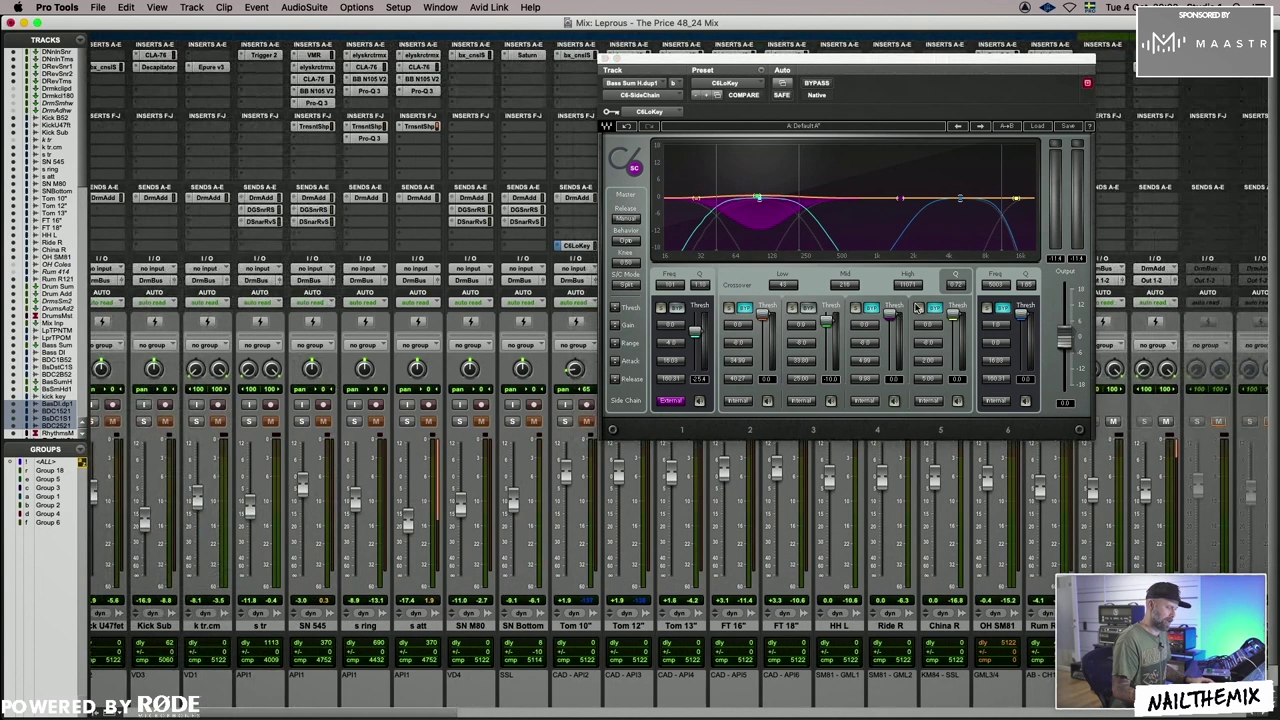
{"action": "left_click", "coordinate": [749, 401]}
{"action": "left_click", "coordinate": [751, 402]}
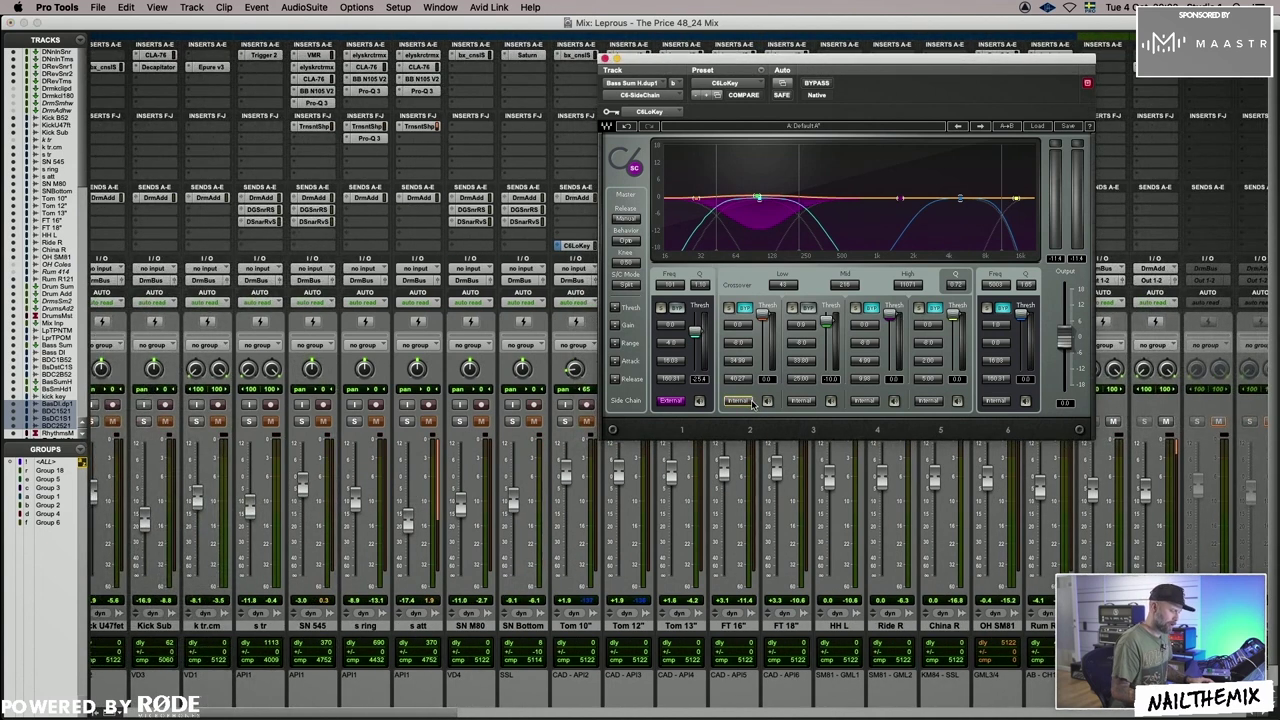
{"action": "left_click_drag", "start_coordinate": [405, 713], "coordinate": [417, 716]}
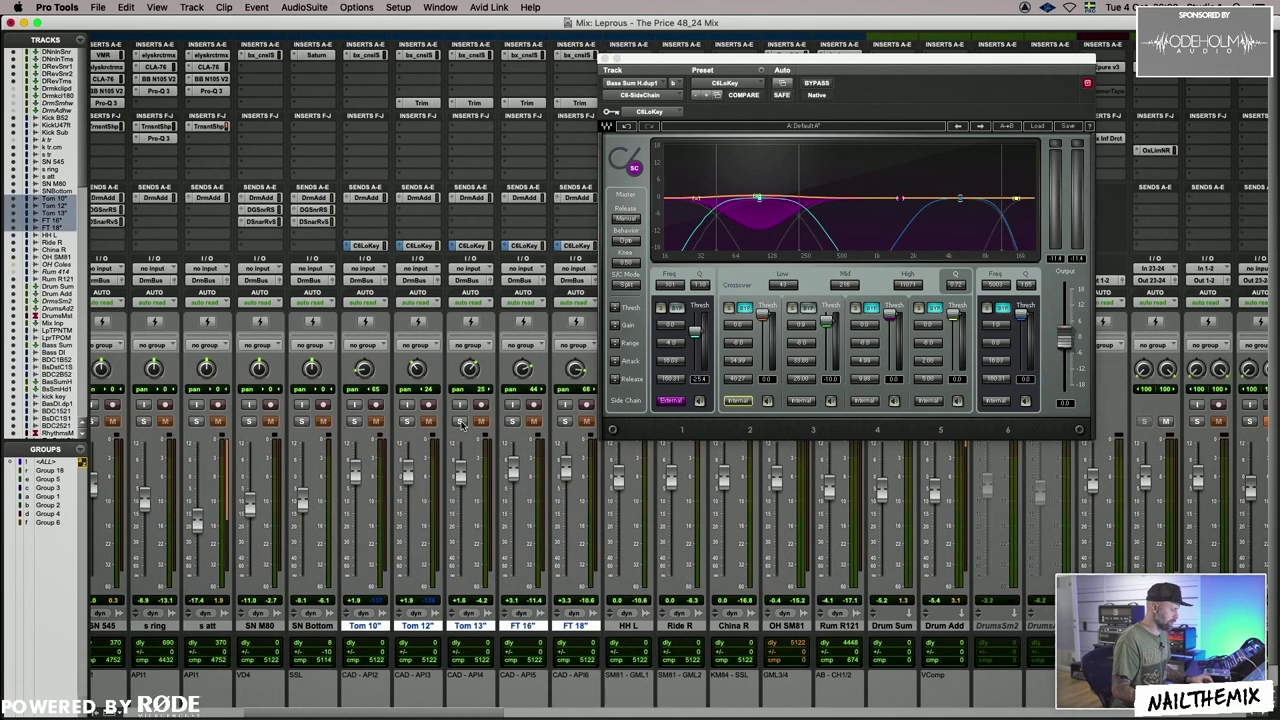
{"action": "left_click", "coordinate": [460, 423]}
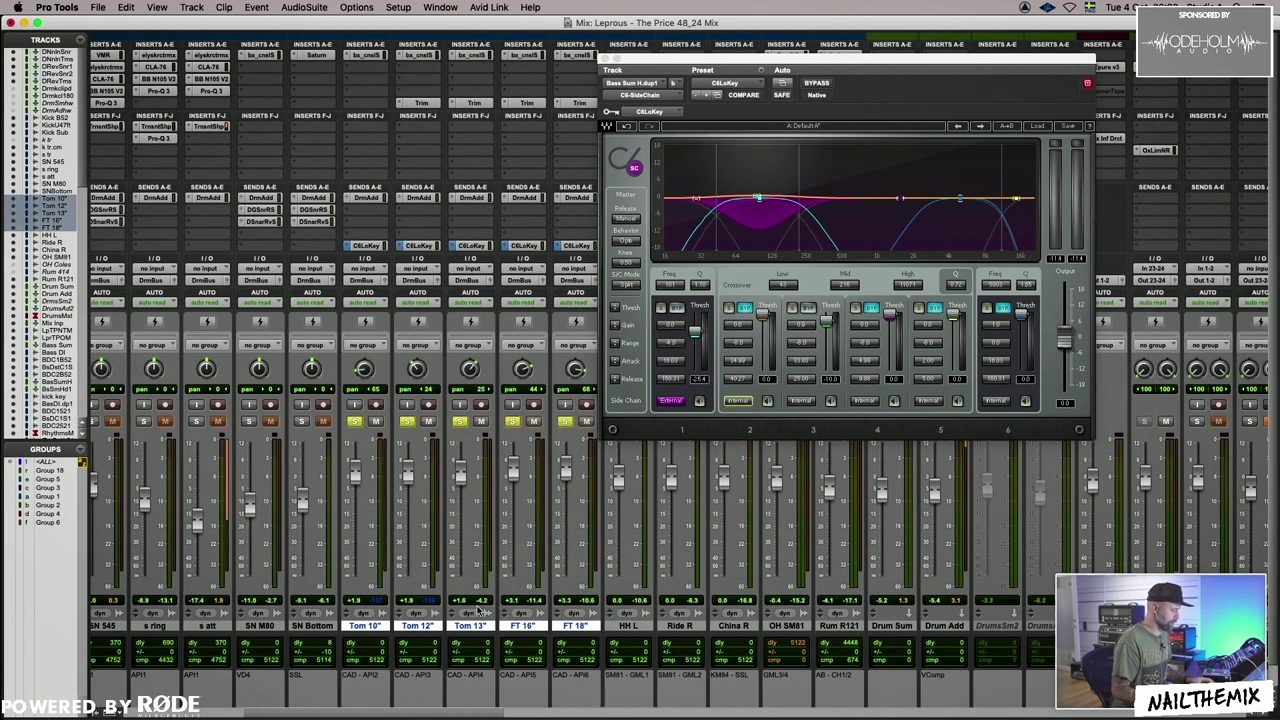
Play back the soloed toms and bass, slightly lower the C6 band 1 threshold, and return to the Edit window.
{"action": "left_click_drag", "start_coordinate": [466, 714], "coordinate": [480, 714]}
{"action": "key", "text": "space"}
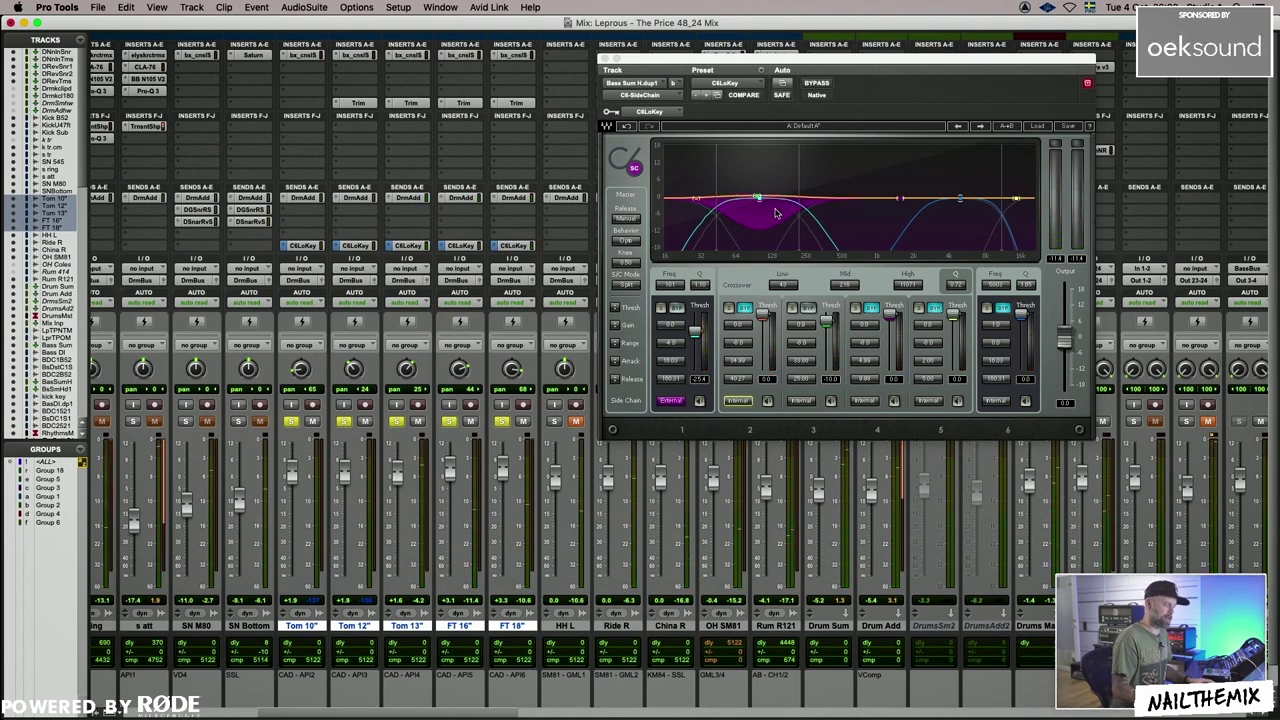
{"action": "key", "text": "space"}
{"action": "left_click_drag", "start_coordinate": [696, 338], "coordinate": [697, 341]}
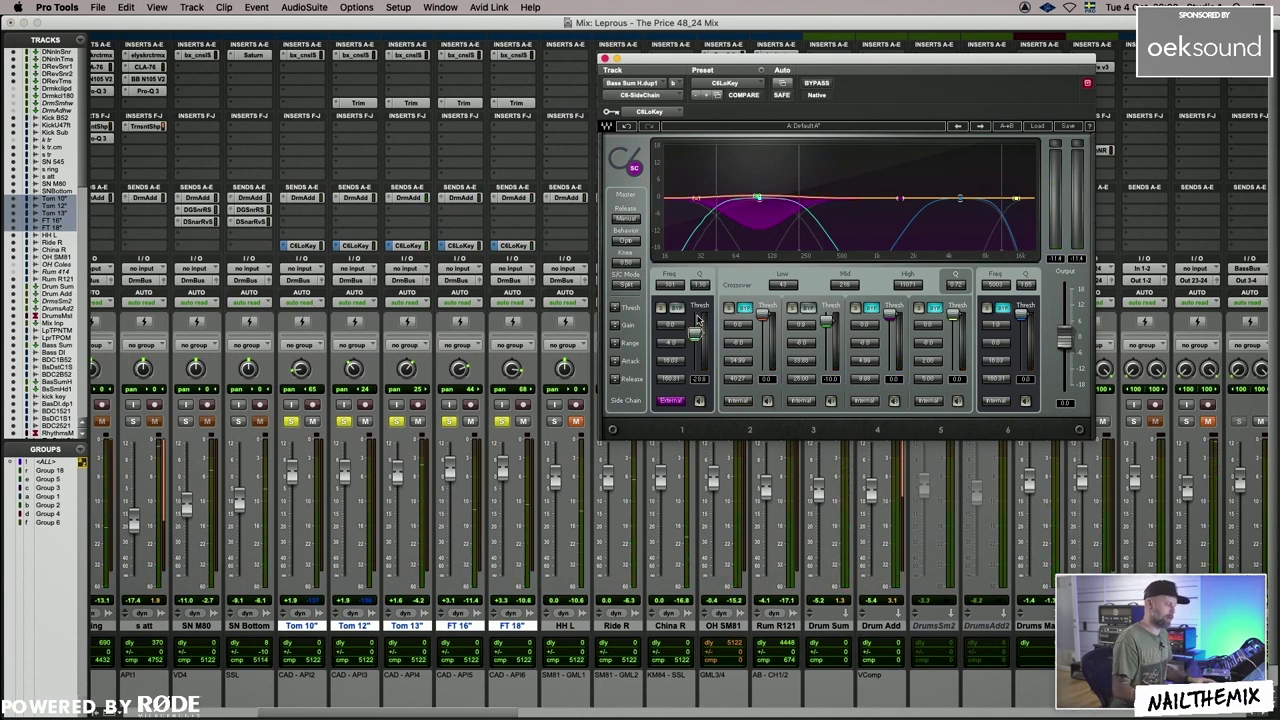
{"action": "key", "text": "super+equal"}
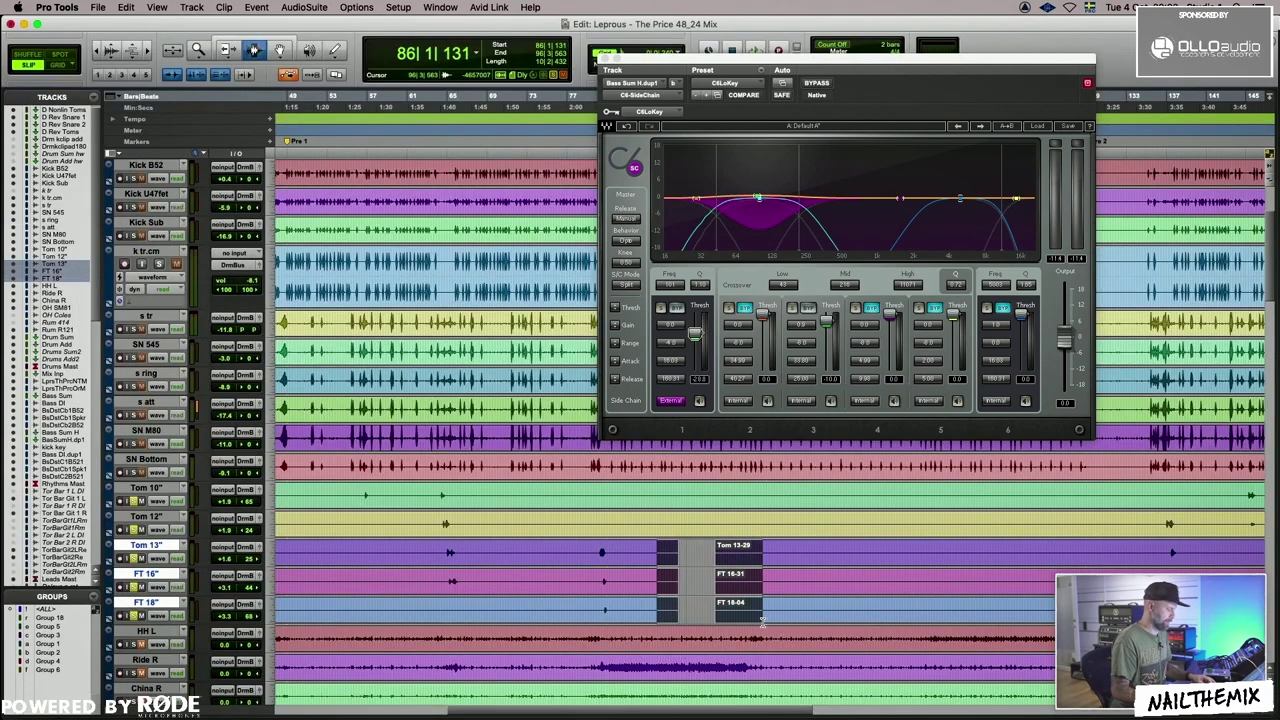
Play the duplicated bass tracks from 82|1|626, just after Ref 1, and set the C6 band 3 threshold to -12.0.
{"action": "key", "text": "super+h"}
{"action": "key", "text": "r"}
{"action": "key", "text": "r"}
{"action": "scroll", "coordinate": [627, 568], "scroll_direction": "down", "scroll_amount": 10}
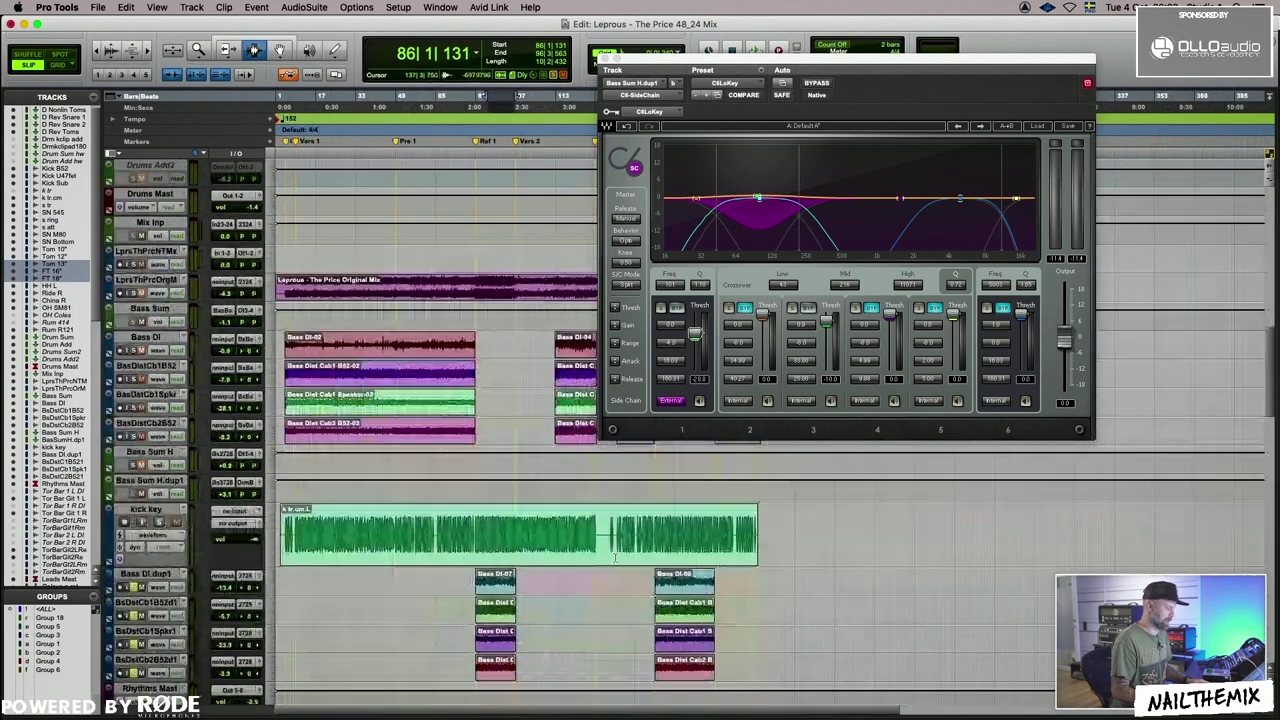
{"action": "scroll", "coordinate": [615, 558], "scroll_direction": "down", "scroll_amount": 4}
{"action": "left_click", "coordinate": [578, 547]}
{"action": "key", "text": "t"}
{"action": "left_click", "coordinate": [707, 521]}
{"action": "key", "text": "t"}
{"action": "left_click", "coordinate": [495, 472]}
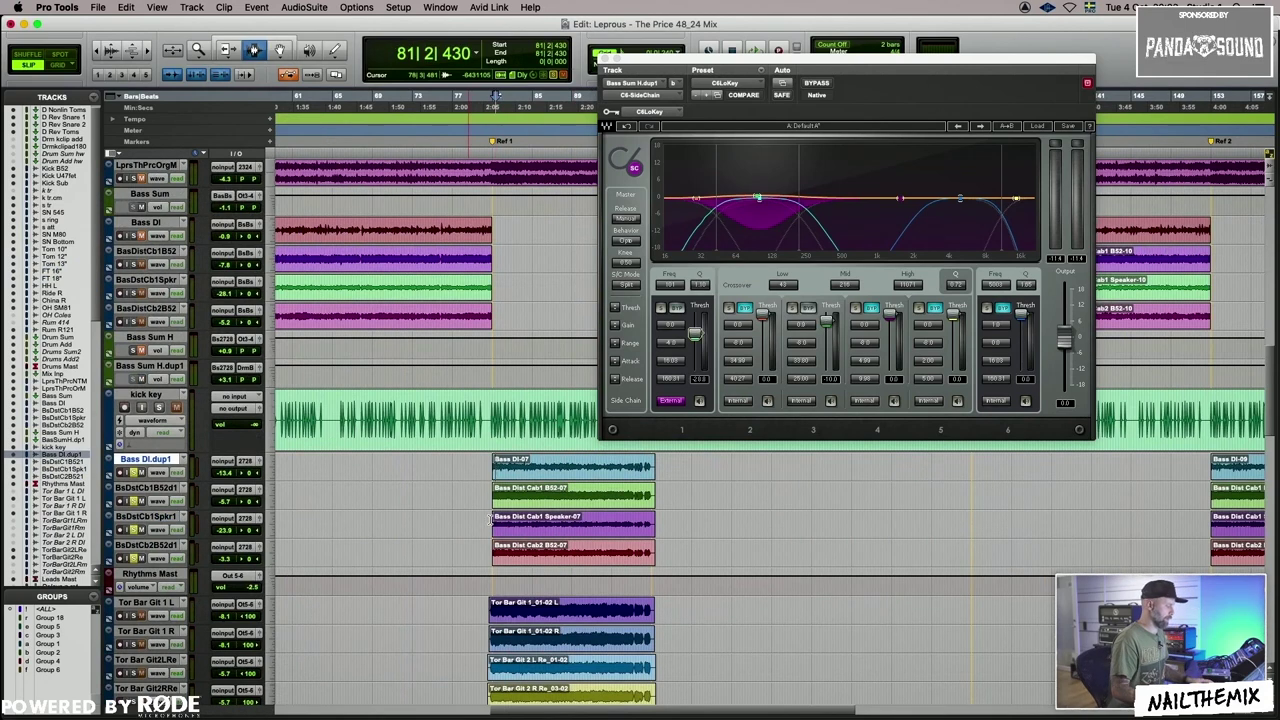
{"action": "left_click", "coordinate": [500, 475]}
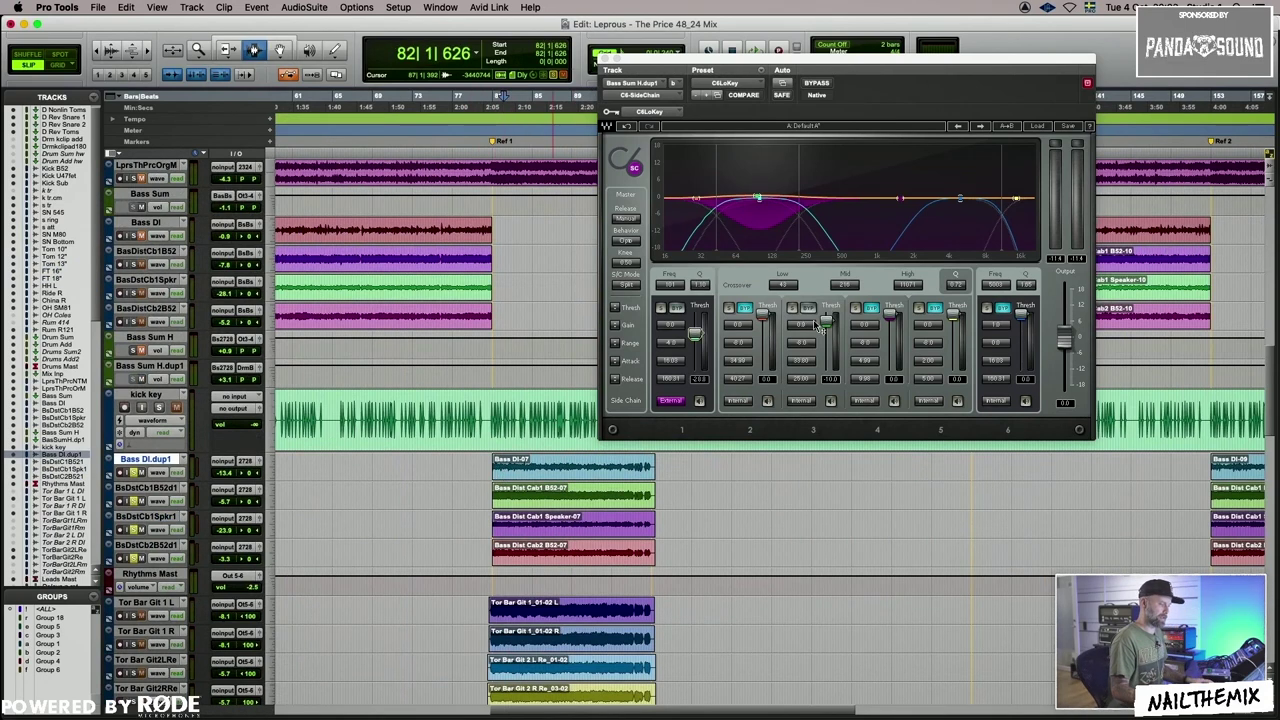
{"action": "key", "text": "space"}
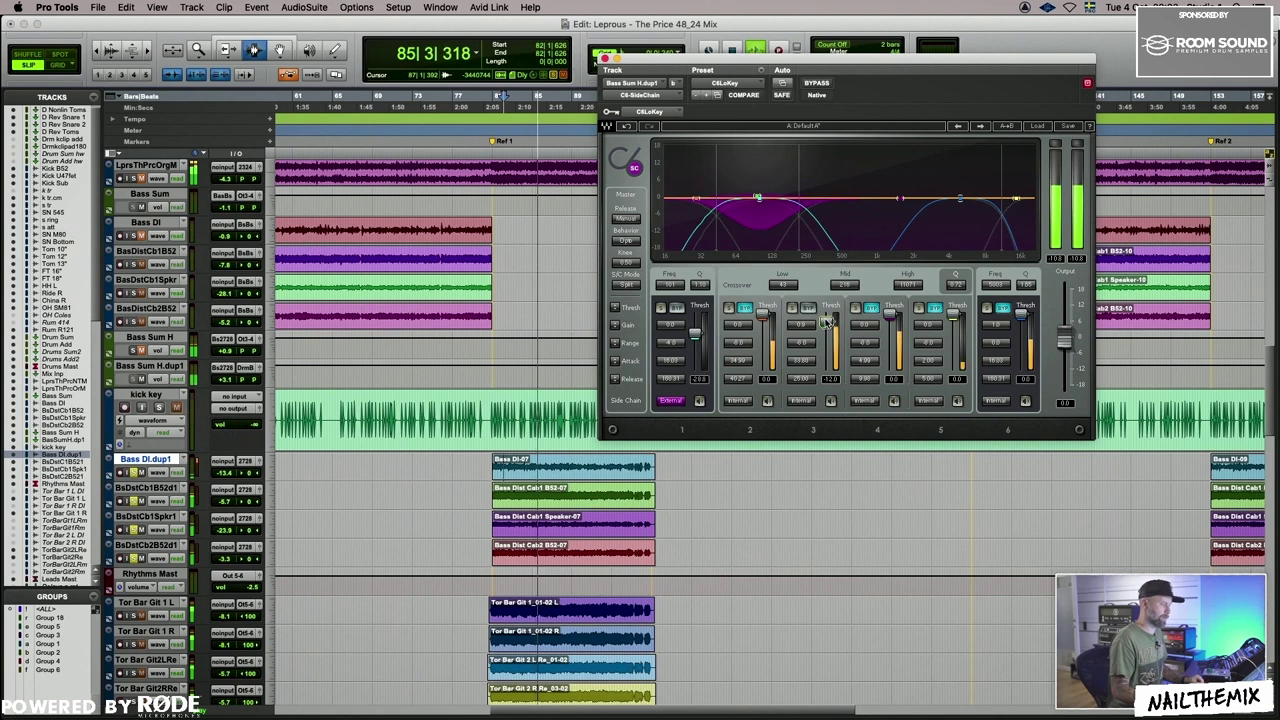
{"action": "key", "text": "space"}
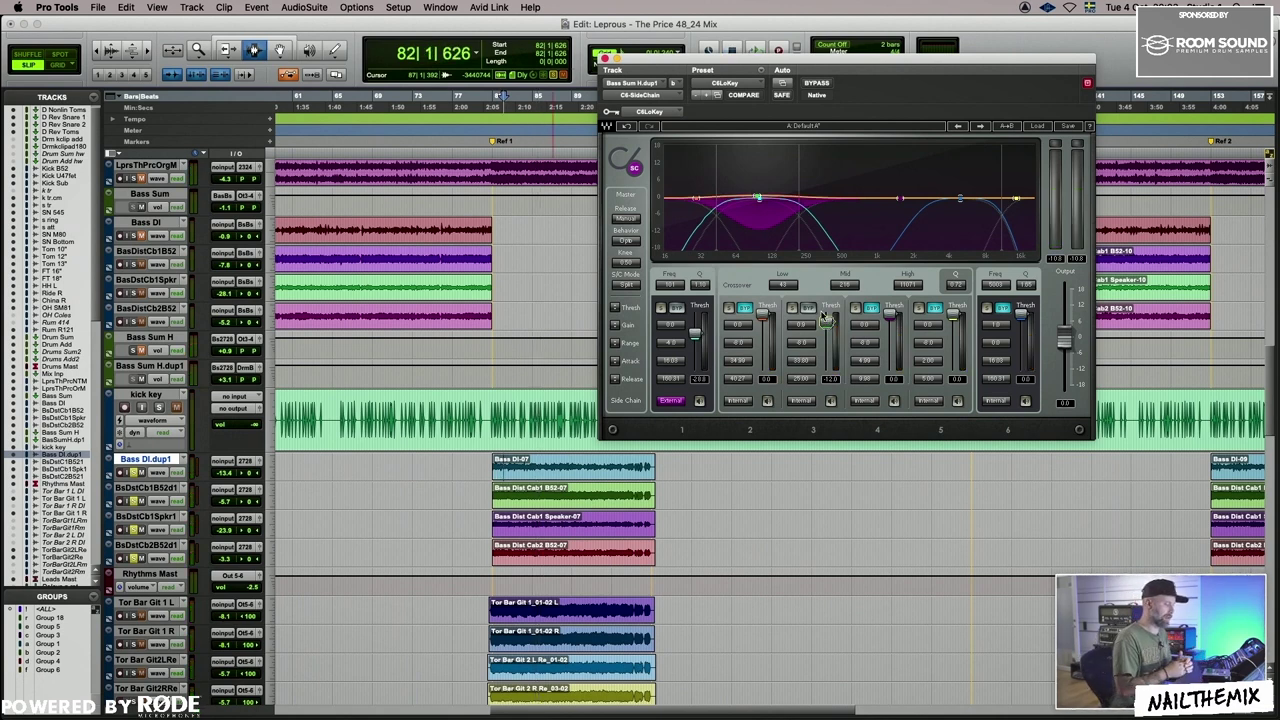
During playback, lower the C6 high crossover to about 1300 Hz and set band 5 to threshold -31.4 and gain 2.7.
{"action": "mouse_move", "coordinate": [1003, 210]}
{"action": "left_mouse_down"}
{"action": "mouse_move", "coordinate": [870, 210]}
{"action": "mouse_move", "coordinate": [925, 210]}
{"action": "mouse_move", "coordinate": [884, 210]}
{"action": "mouse_move", "coordinate": [896, 210]}
{"action": "left_mouse_up"}
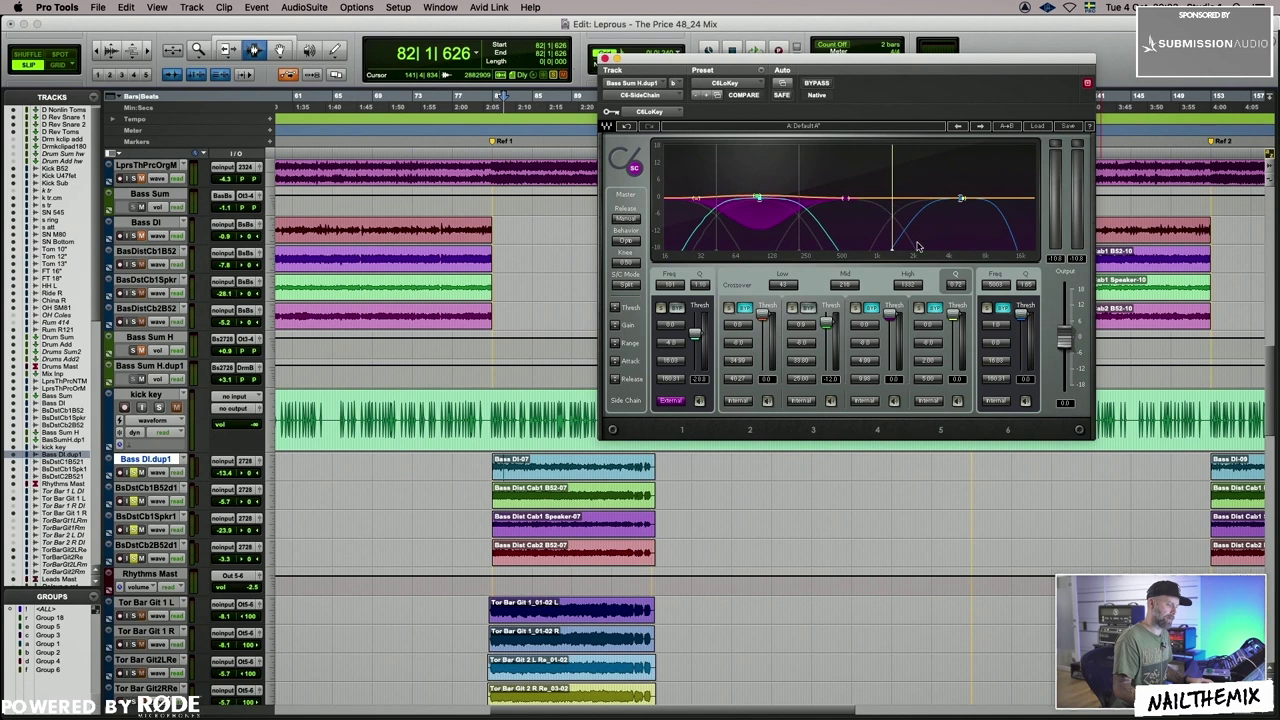
{"action": "key", "text": "space"}
{"action": "left_click_drag", "start_coordinate": [953, 313], "coordinate": [957, 330]}
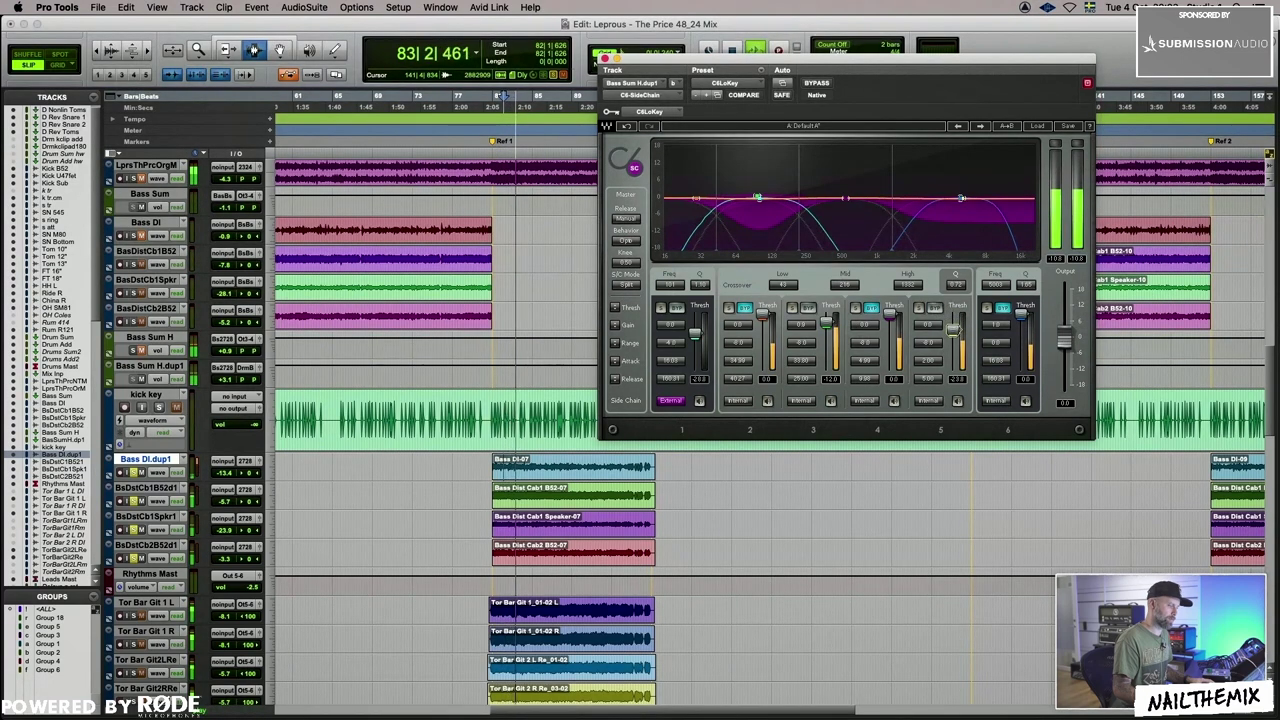
{"action": "left_click_drag", "start_coordinate": [894, 235], "coordinate": [901, 235]}
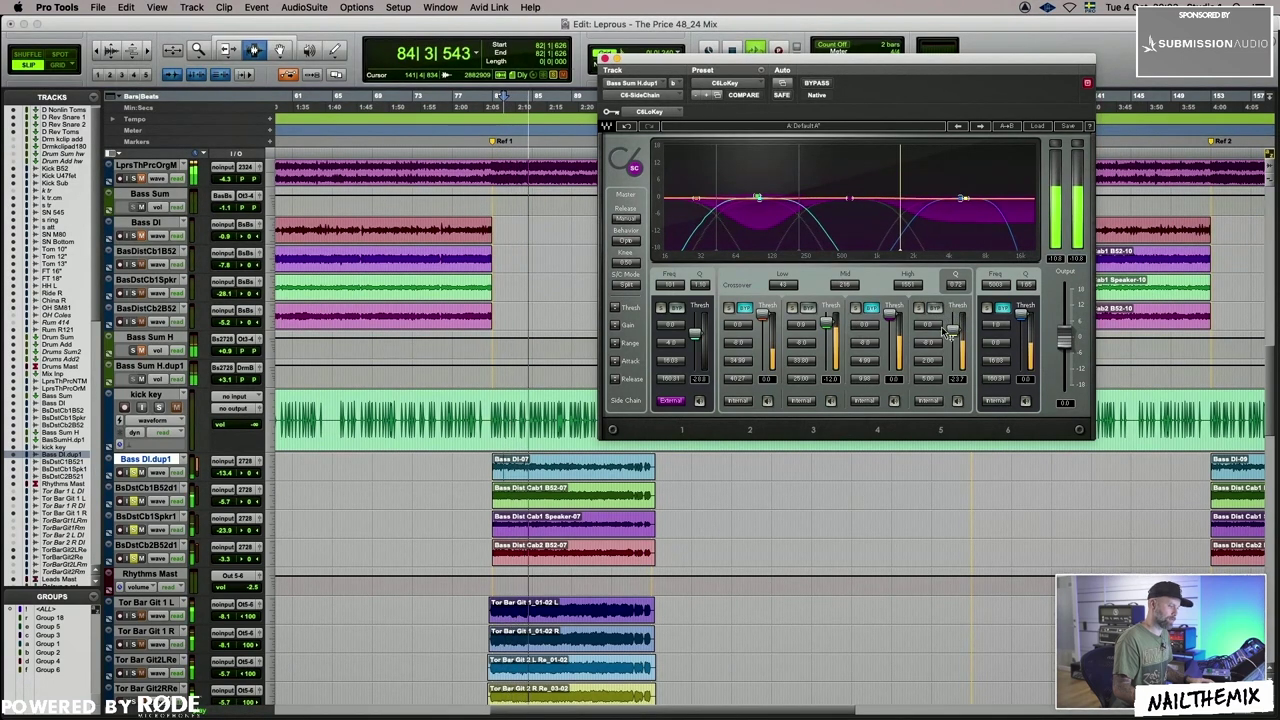
{"action": "mouse_move", "coordinate": [936, 325]}
{"action": "left_mouse_down"}
{"action": "mouse_move", "coordinate": [936, 308]}
{"action": "mouse_move", "coordinate": [955, 333]}
{"action": "mouse_move", "coordinate": [936, 356]}
{"action": "mouse_move", "coordinate": [955, 335]}
{"action": "left_mouse_up"}
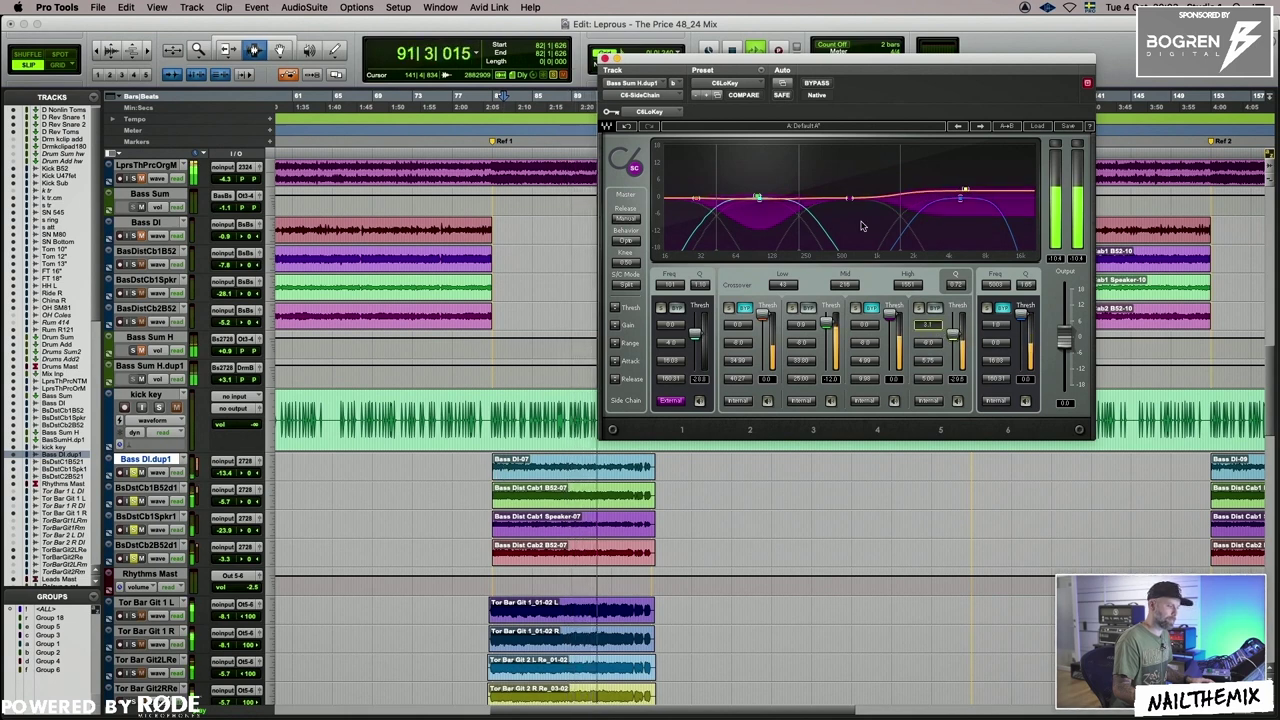
{"action": "left_click_drag", "start_coordinate": [901, 232], "coordinate": [892, 238]}
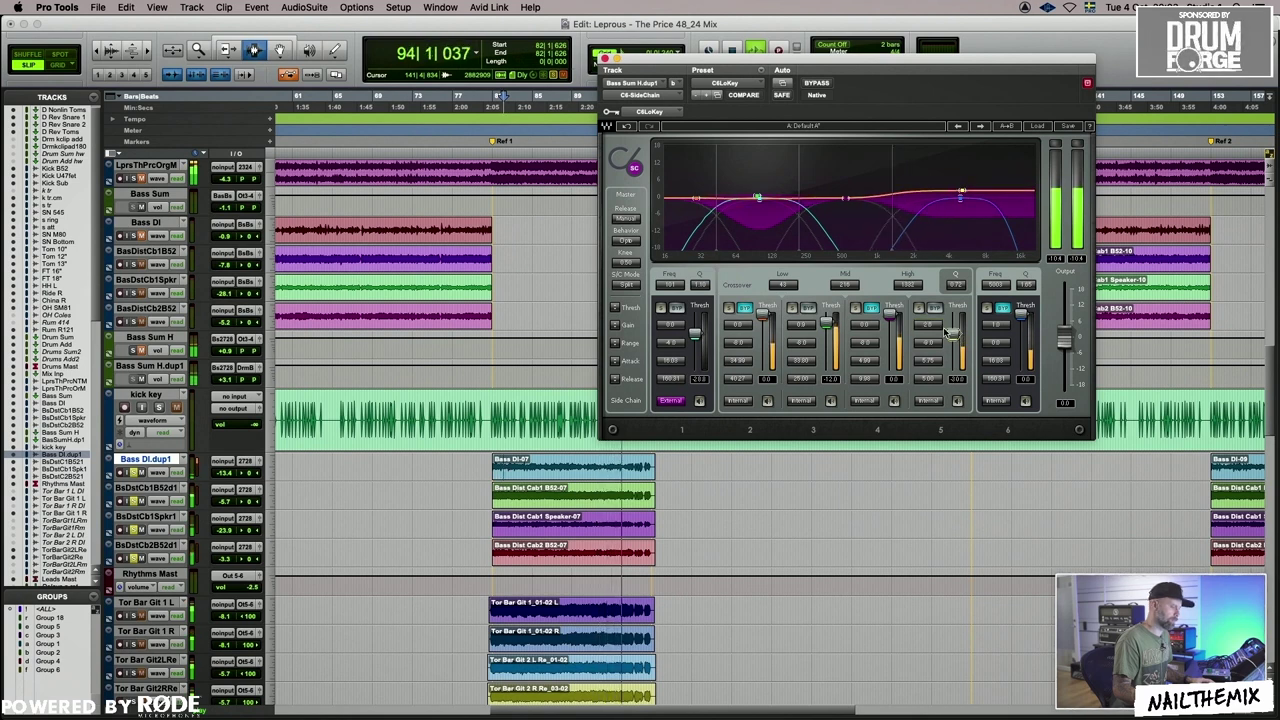
{"action": "left_click_drag", "start_coordinate": [933, 326], "coordinate": [933, 318]}
{"action": "key", "text": "space"}
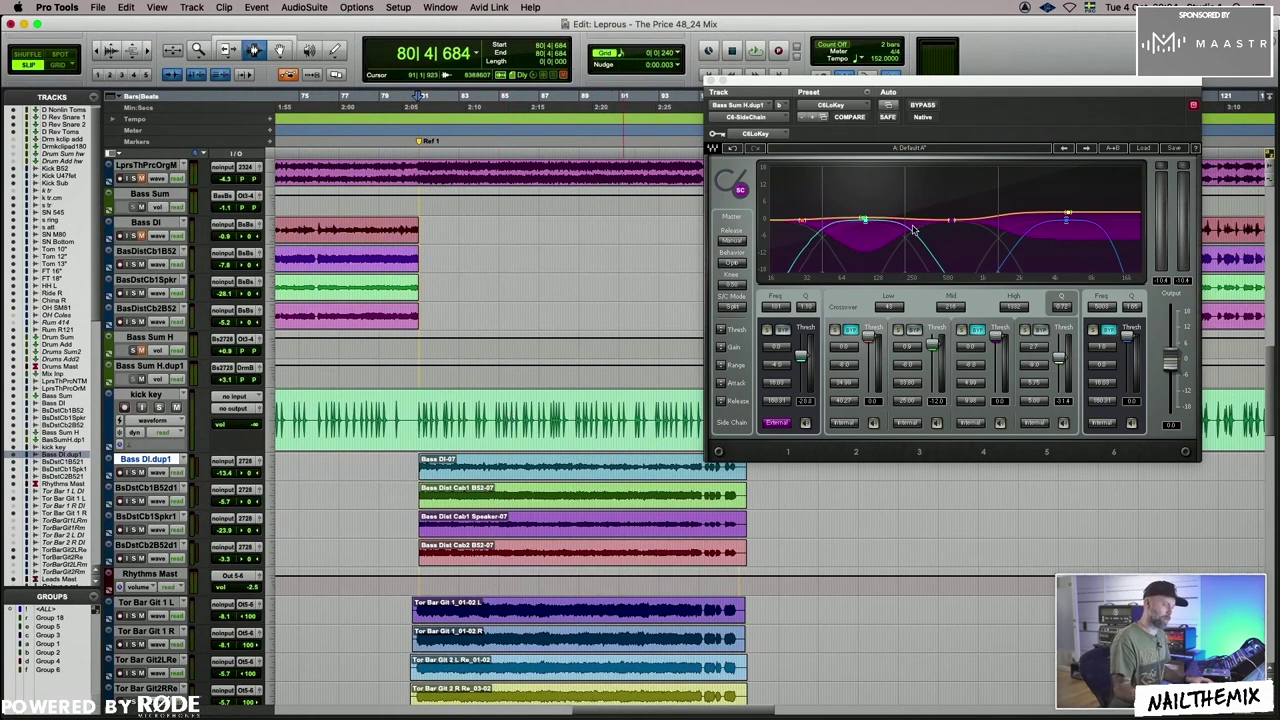
Play back in the Mix window, set C6 band 3 to gain 1.4 and threshold -12.9, and slightly adjust band 5's gain and threshold.
{"action": "scroll", "coordinate": [424, 494], "scroll_direction": "up", "scroll_amount": 1}
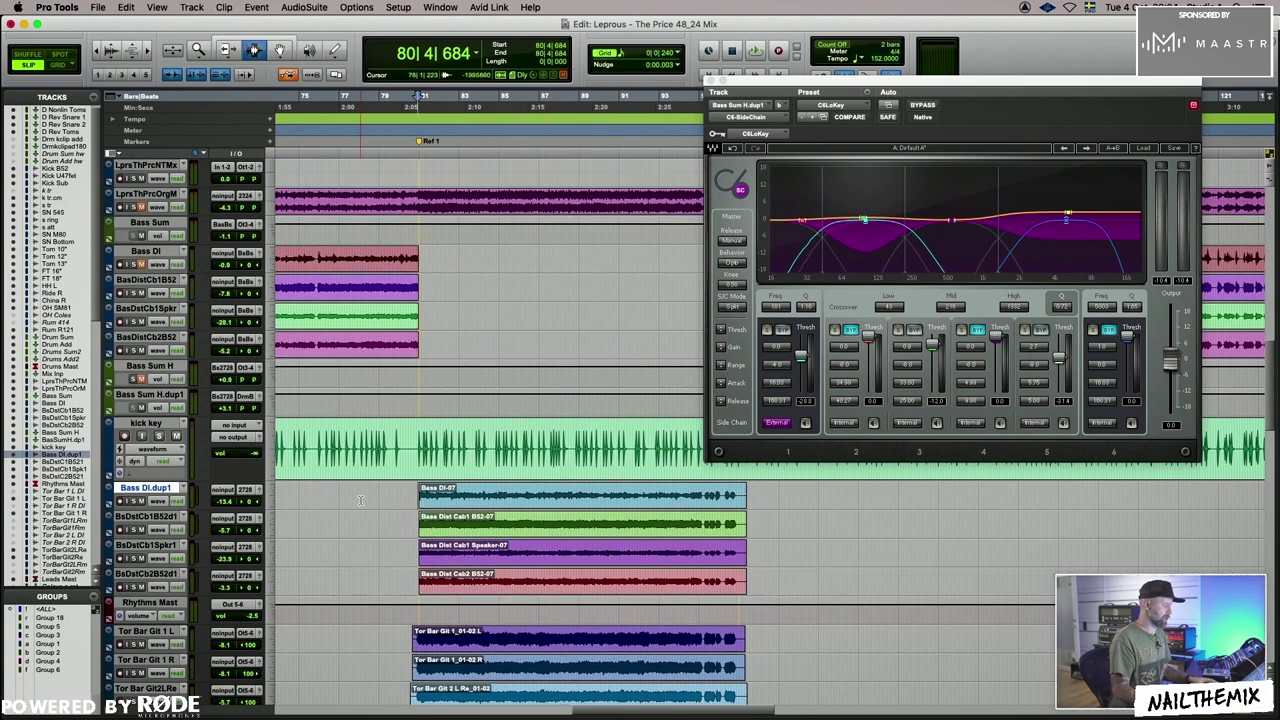
{"action": "key", "text": "super+equal"}
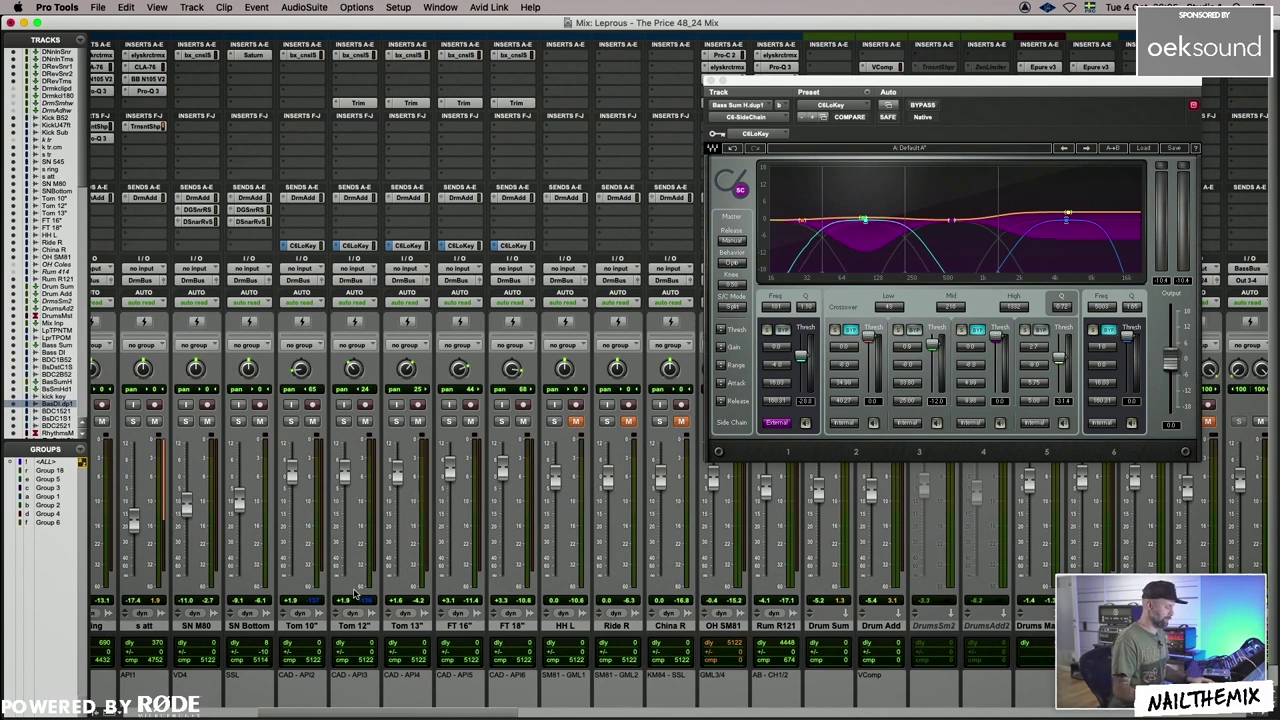
{"action": "left_click_drag", "start_coordinate": [397, 713], "coordinate": [695, 718]}
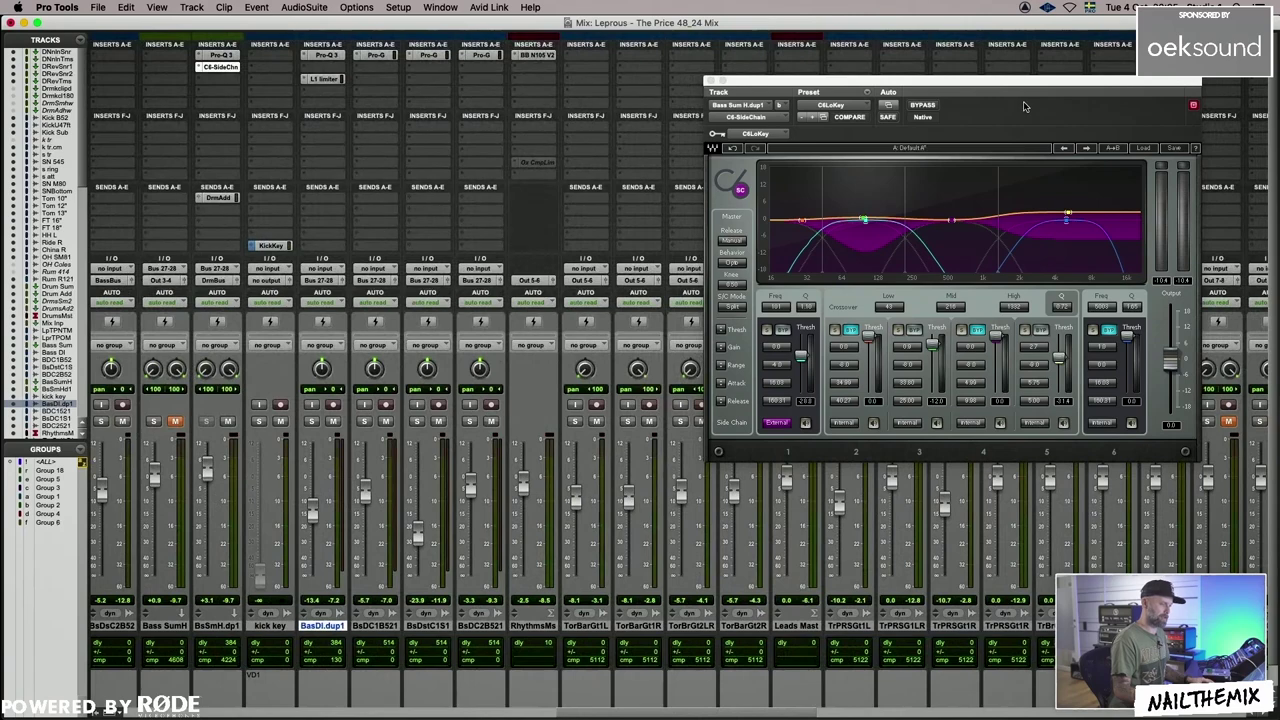
{"action": "left_click_drag", "start_coordinate": [1020, 86], "coordinate": [975, 91]}
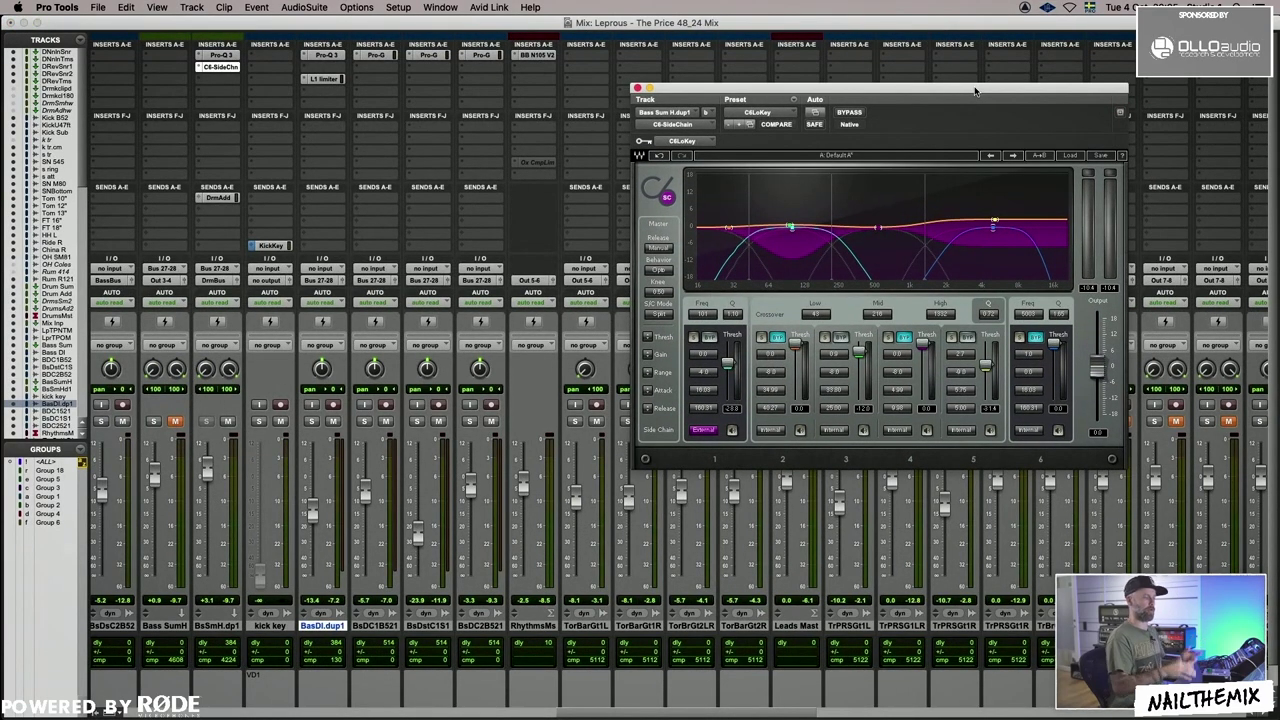
{"action": "key", "text": "space"}
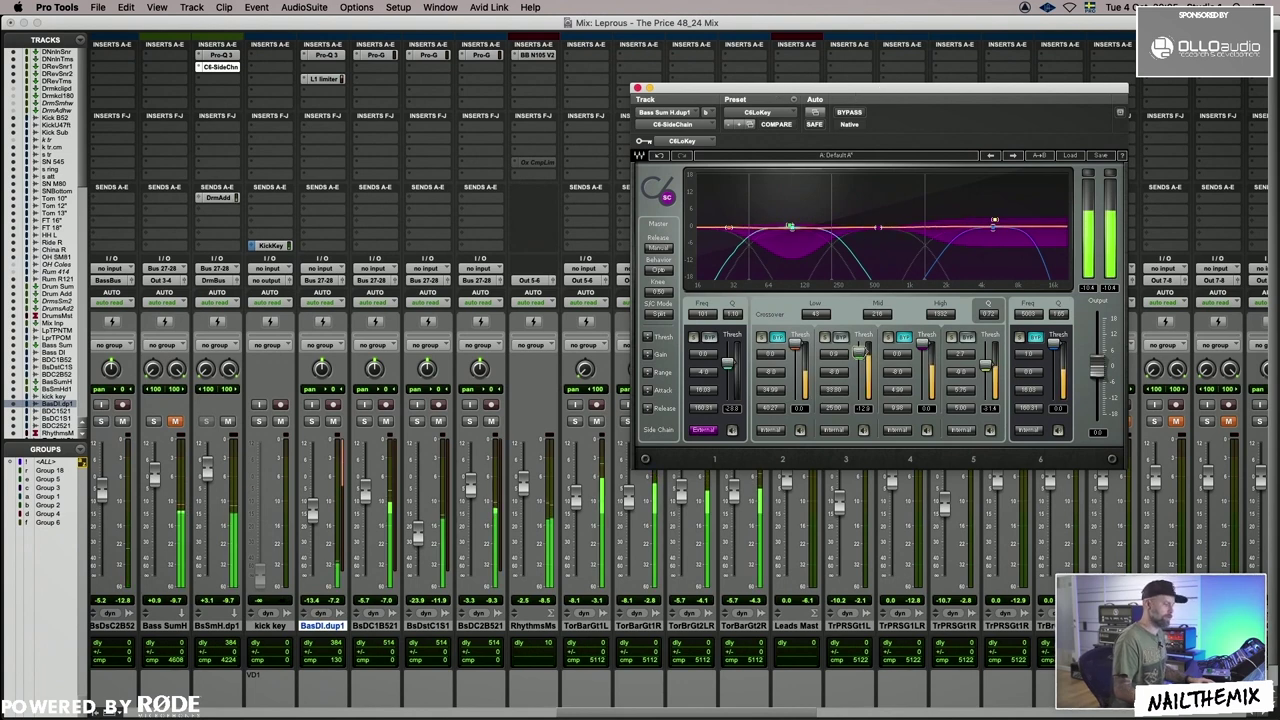
{"action": "left_click_drag", "start_coordinate": [836, 358], "coordinate": [836, 352]}
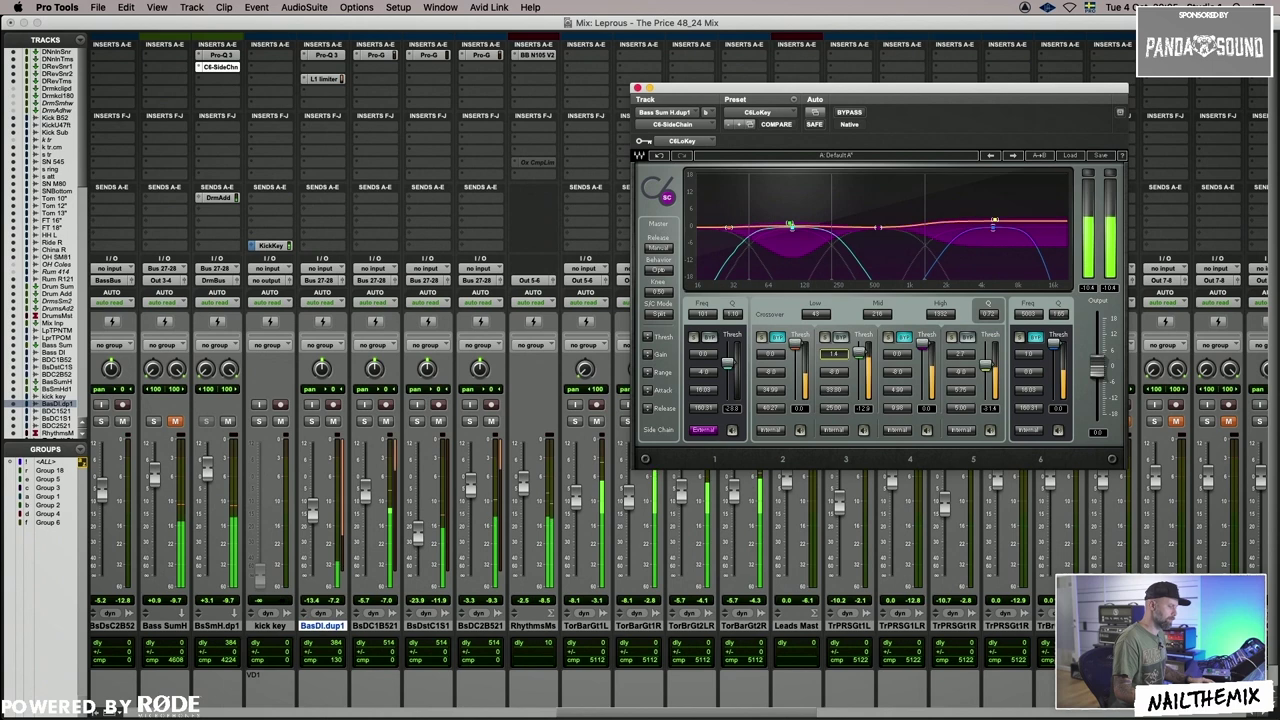
{"action": "left_click_drag", "start_coordinate": [961, 355], "coordinate": [986, 368]}
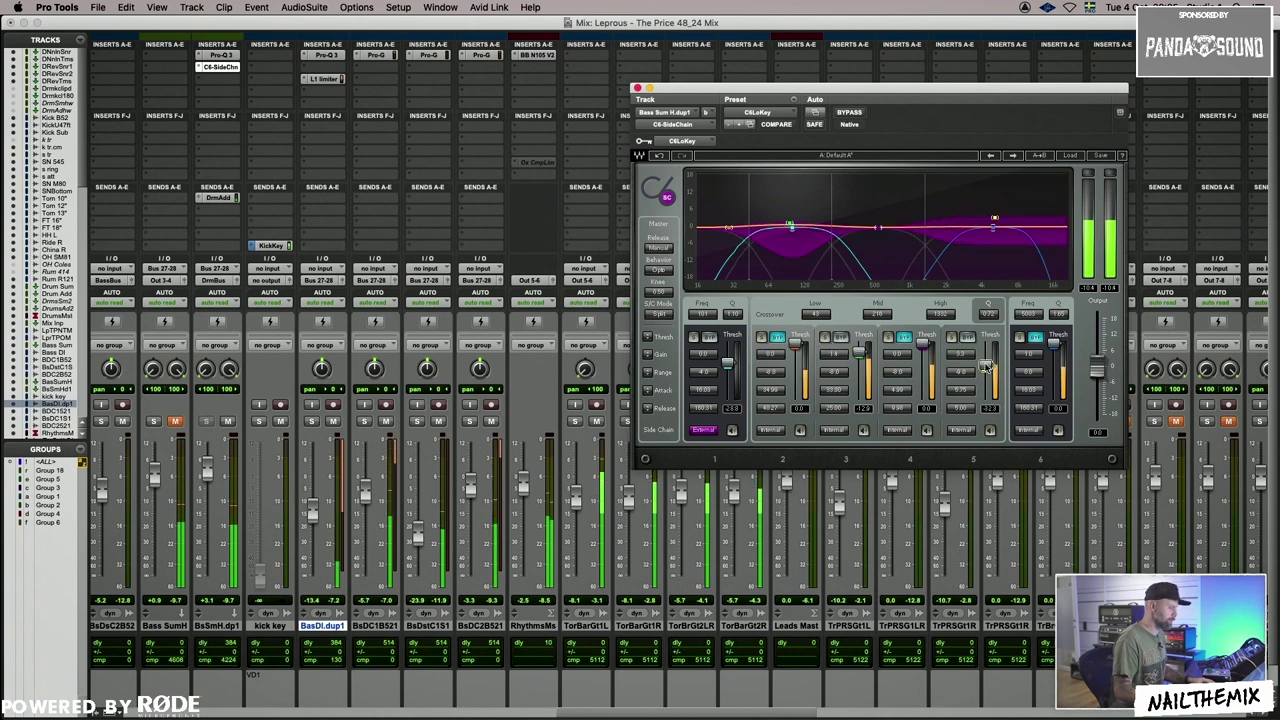
Compare the C6 bypassed and active, set band 3 to threshold -15.1 and attack about 50 ms, and fine-tune band 5's gain.
{"action": "left_click", "coordinate": [850, 113]}
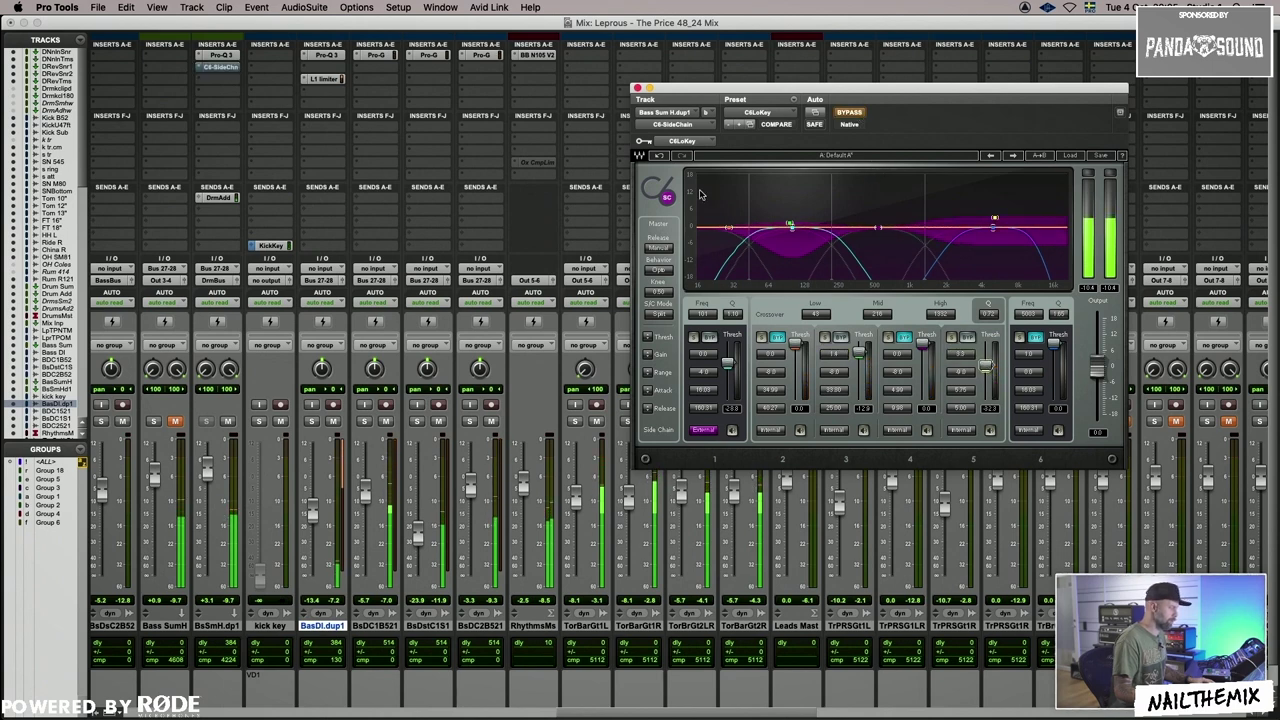
{"action": "left_click", "coordinate": [852, 113]}
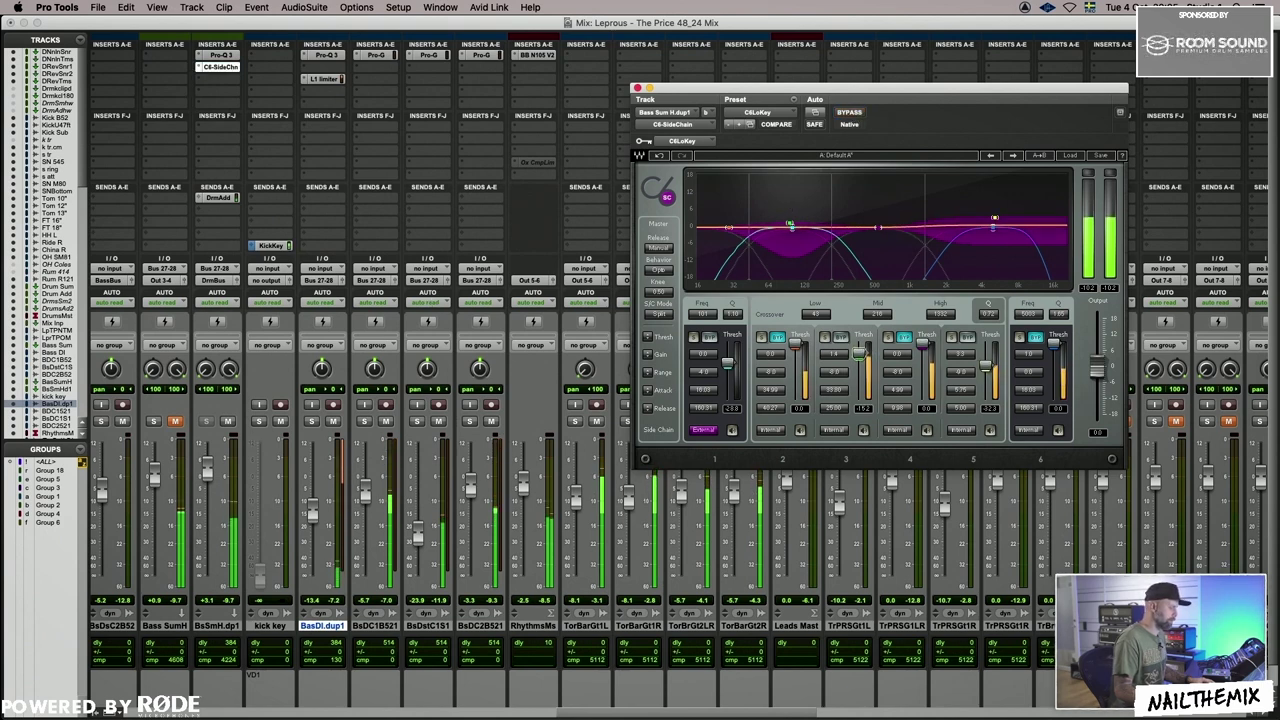
{"action": "mouse_move", "coordinate": [843, 395]}
{"action": "left_mouse_down"}
{"action": "mouse_move", "coordinate": [843, 370]}
{"action": "mouse_move", "coordinate": [860, 364]}
{"action": "mouse_move", "coordinate": [840, 389]}
{"action": "left_mouse_up"}
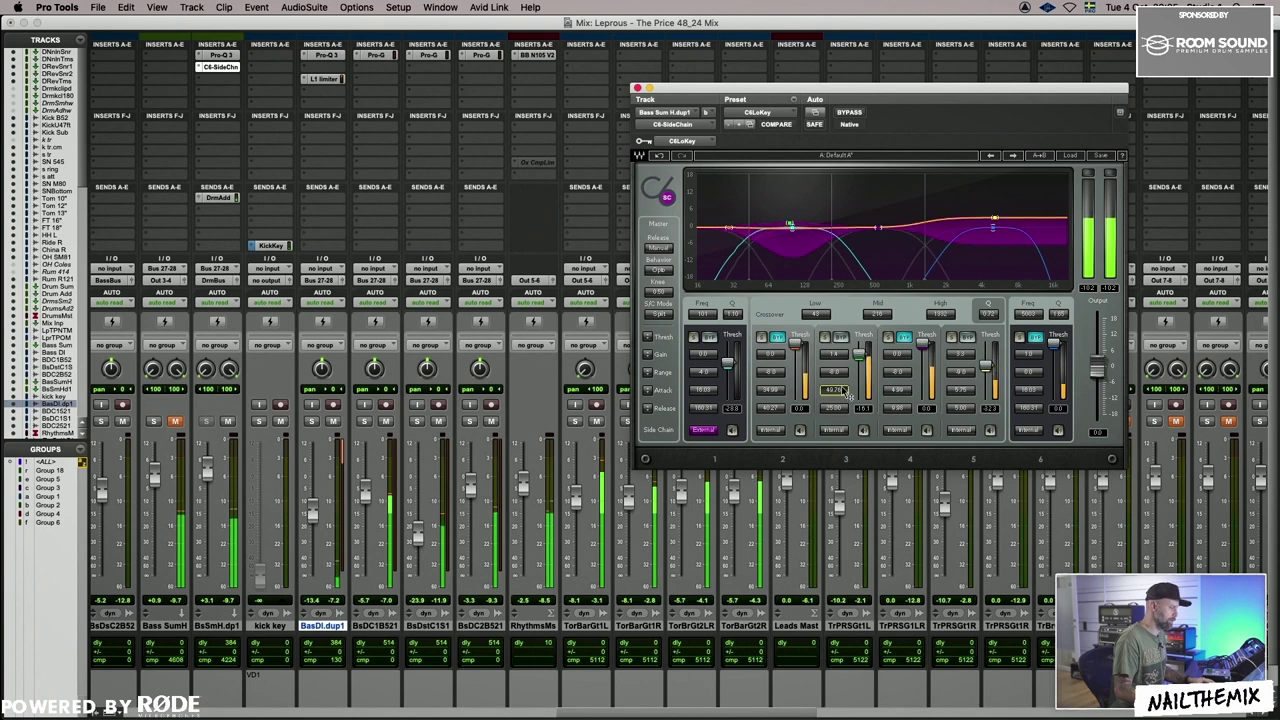
{"action": "left_click_drag", "start_coordinate": [957, 357], "coordinate": [957, 360]}
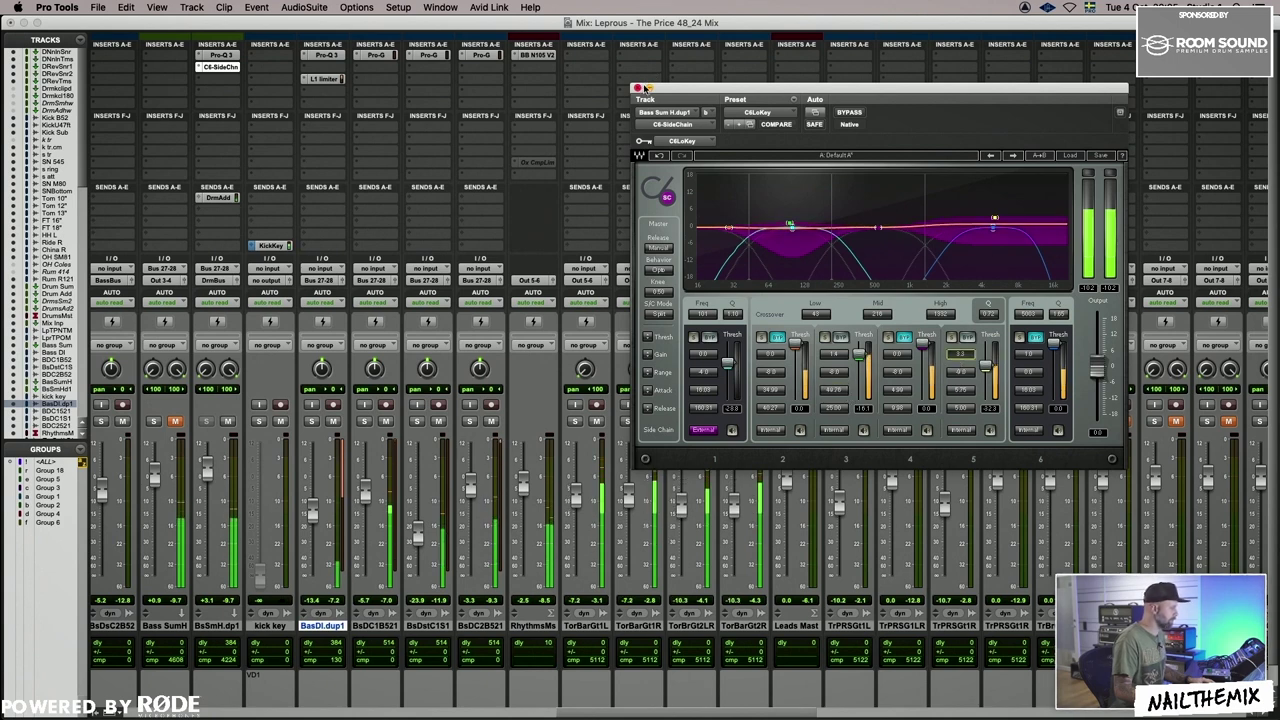
Close the C6 window and copy the C6-SideChain insert from the duplicated Bass Sum H track to the original Bass Sum H track.
{"action": "left_click", "coordinate": [638, 88]}
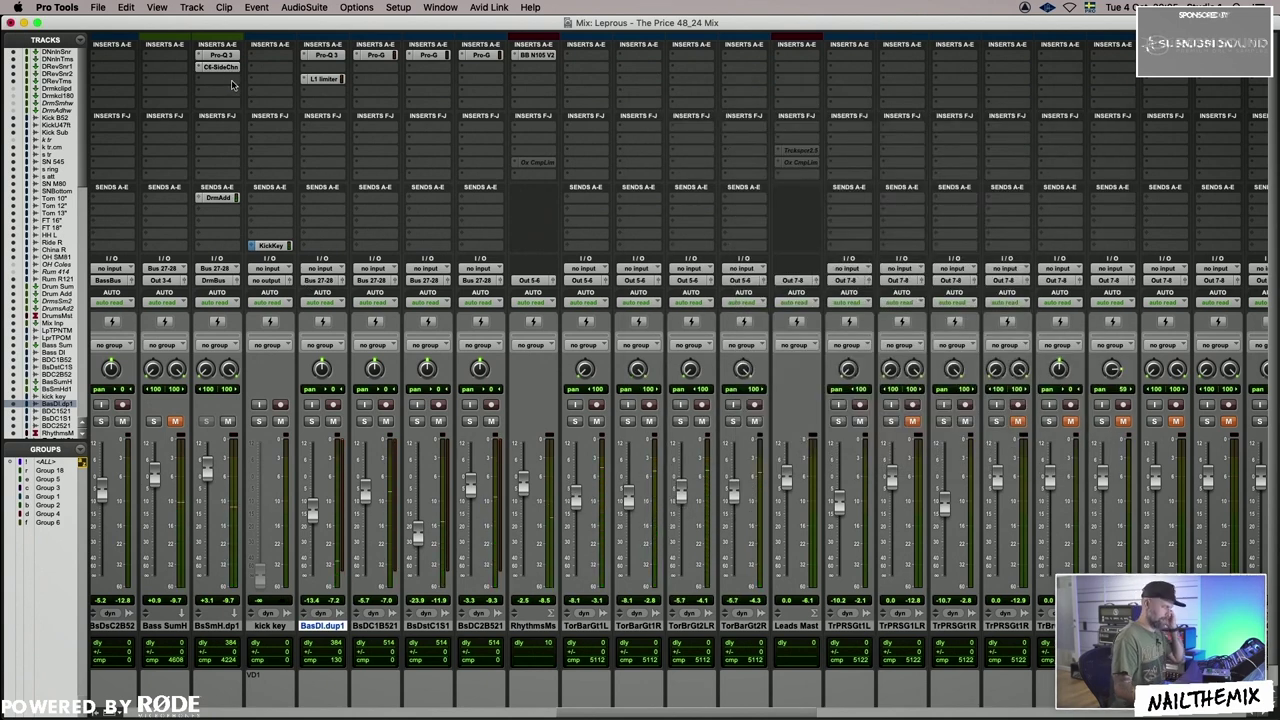
{"action": "left_click_drag", "start_coordinate": [226, 68], "coordinate": [166, 68]}
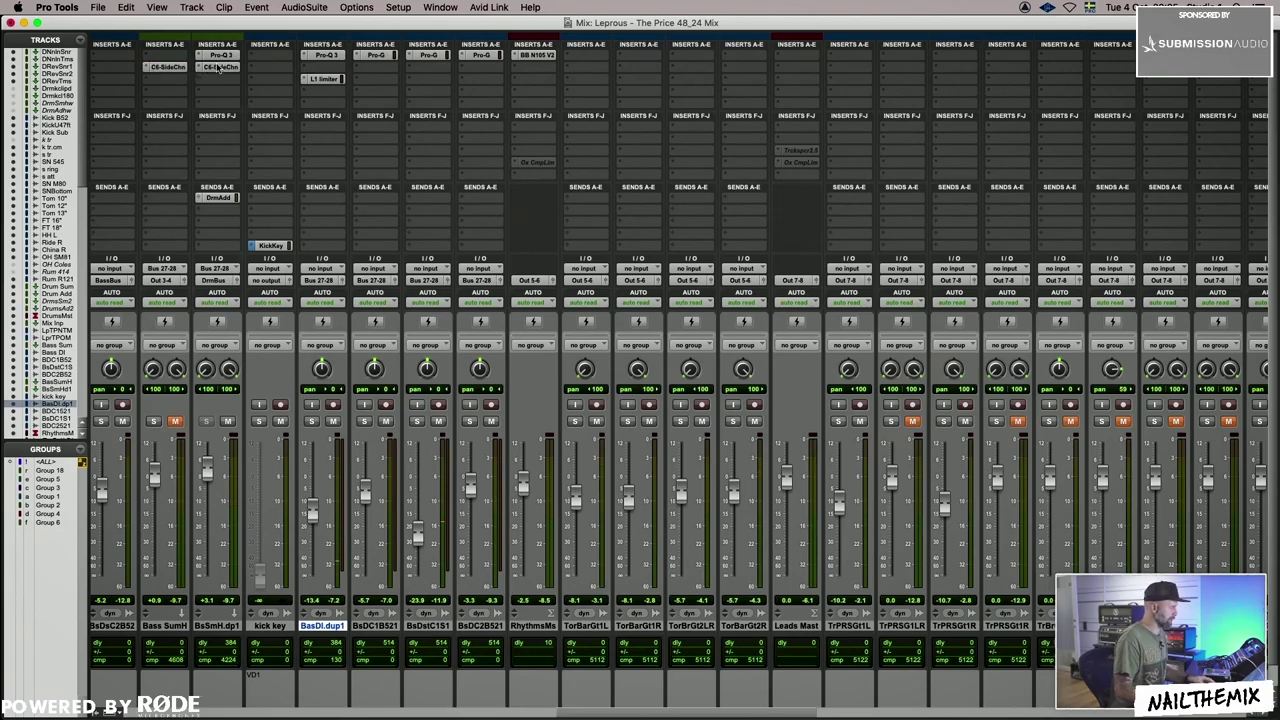